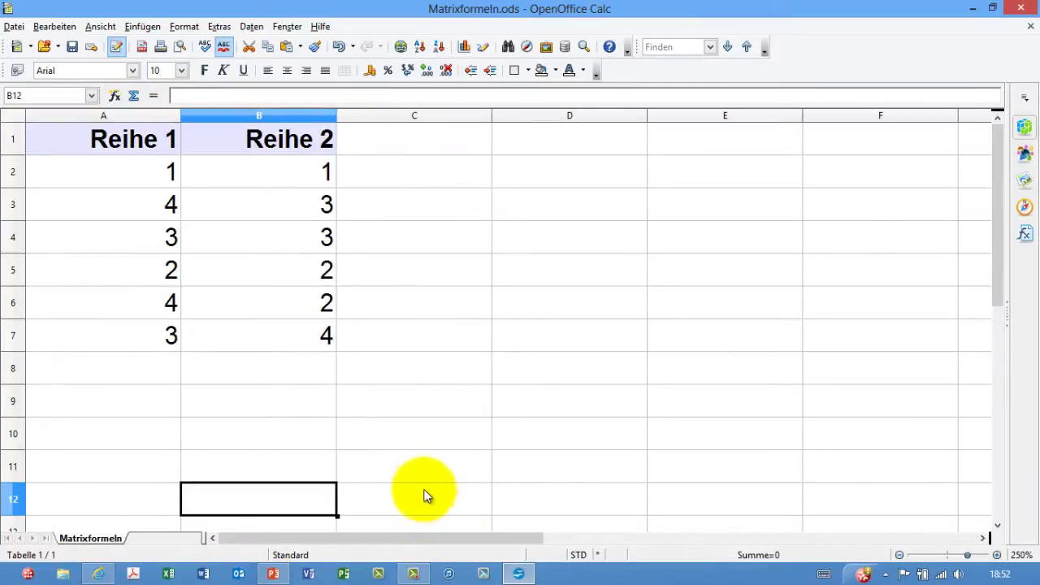
Enter the formula =A2+B2 in cell C2 and fill it down through C7
click(396, 177)
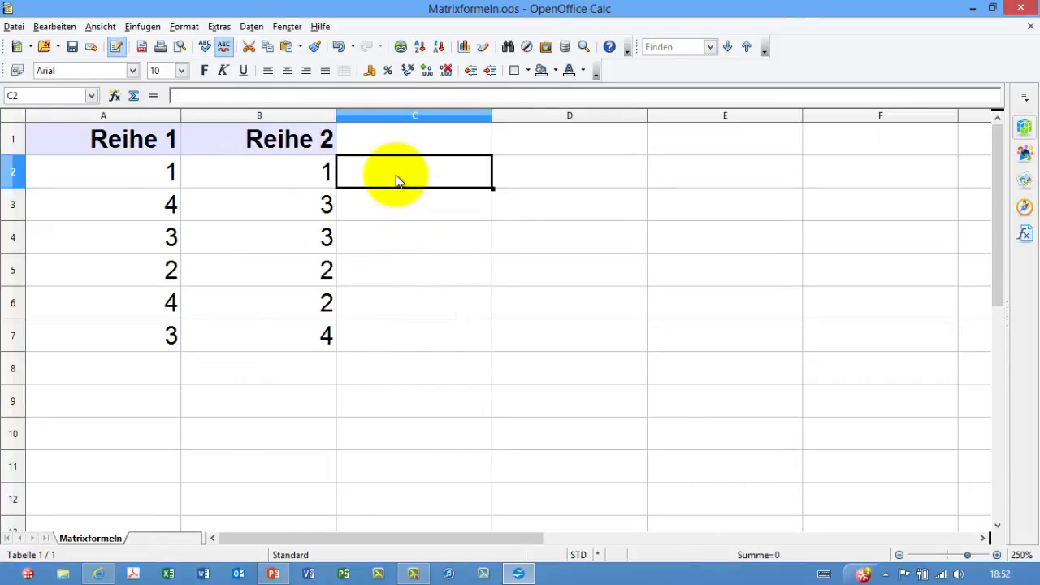
text(=)
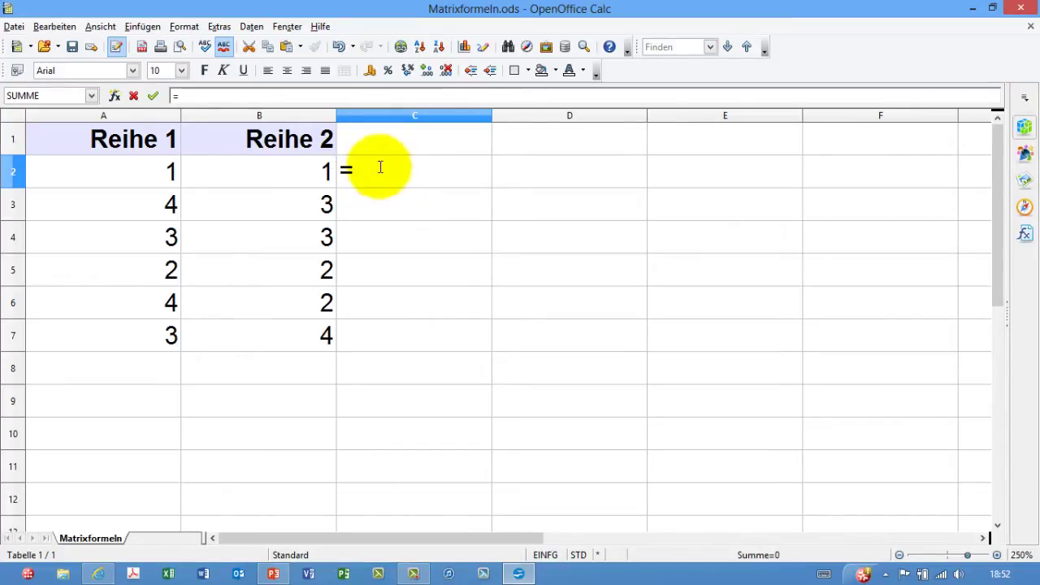
click(145, 169)
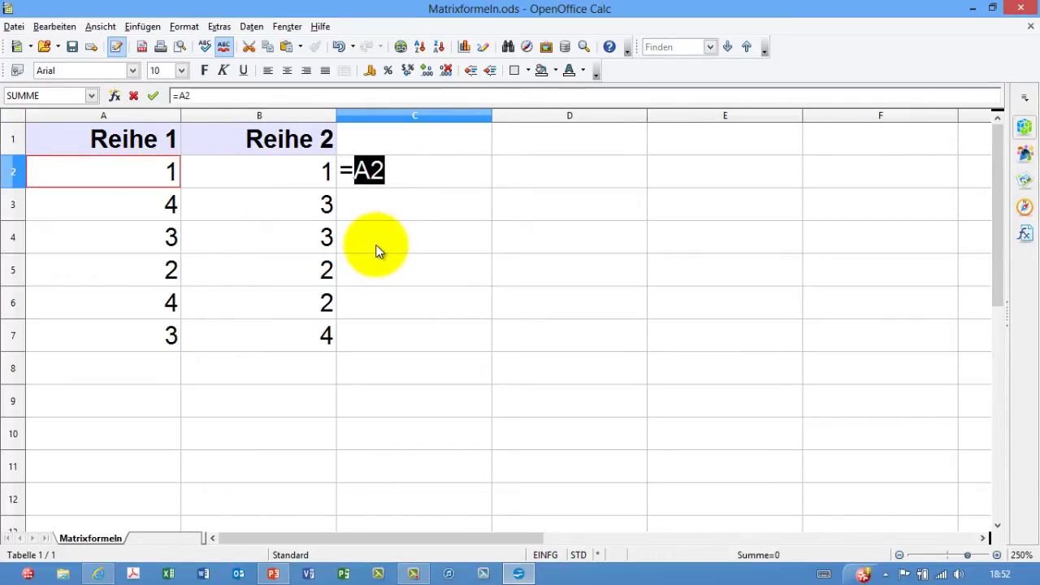
text(+)
click(296, 177)
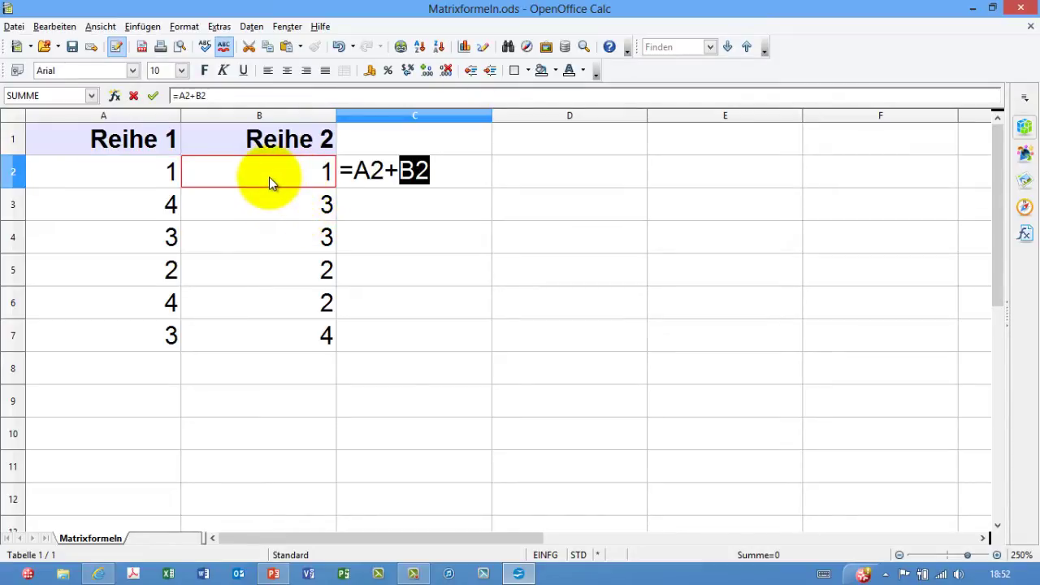
key(Return)
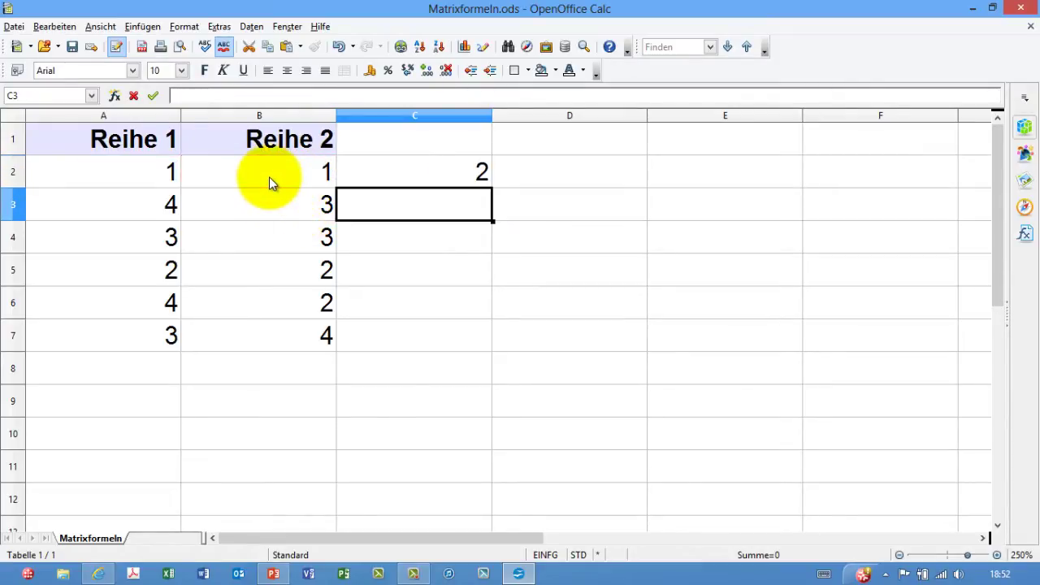
click(382, 175)
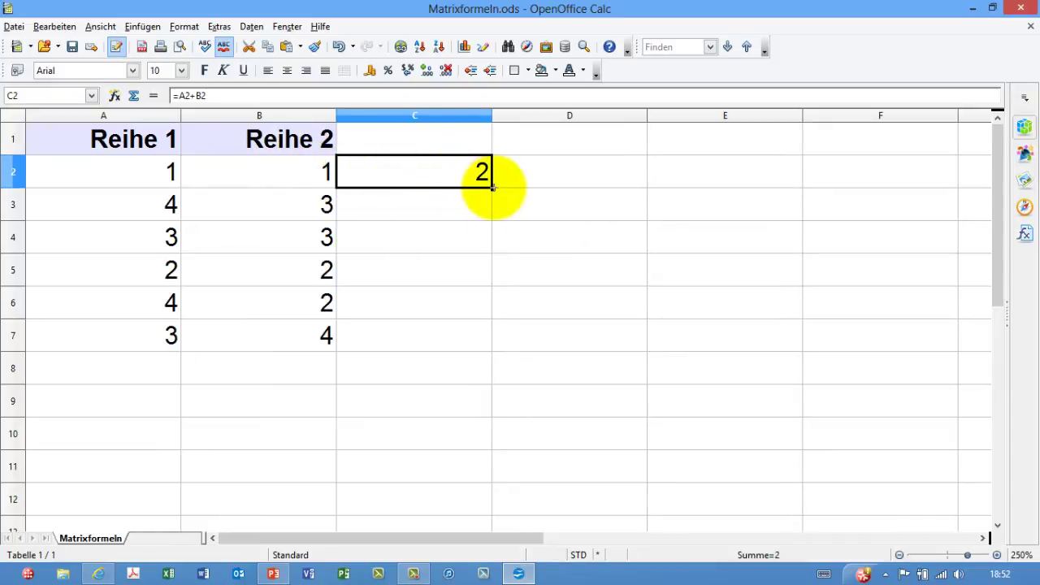
double_click(491, 187)
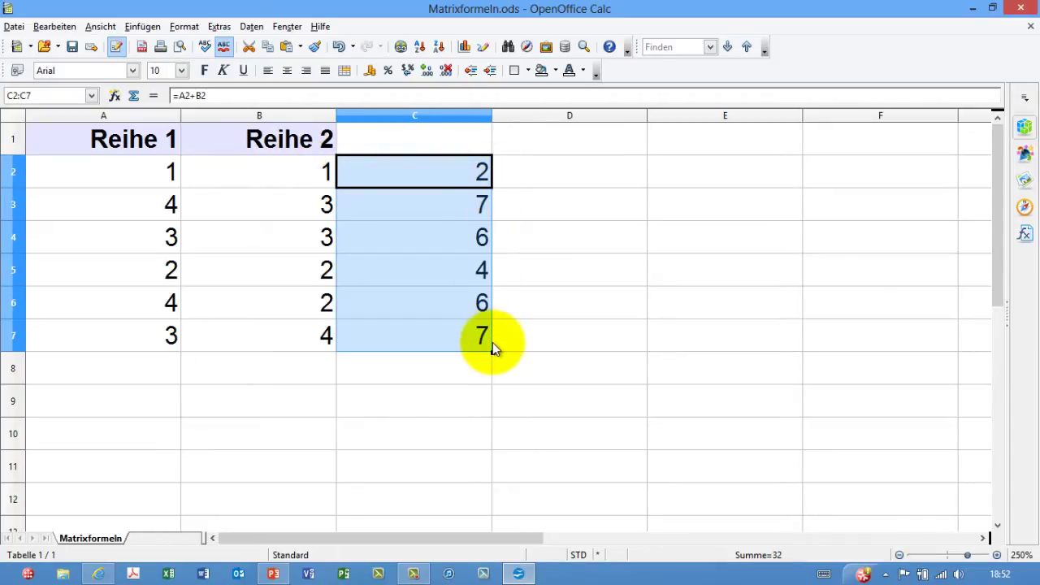
Check the copied sum formulas in cells C7, C6, C5 and C4 without changing them
click(435, 343)
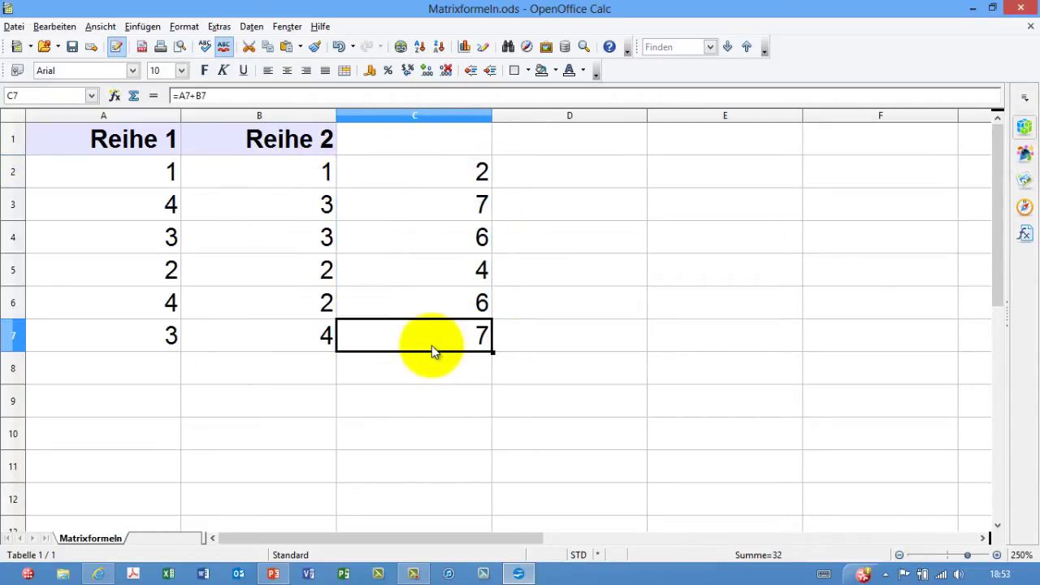
click(422, 312)
click(419, 276)
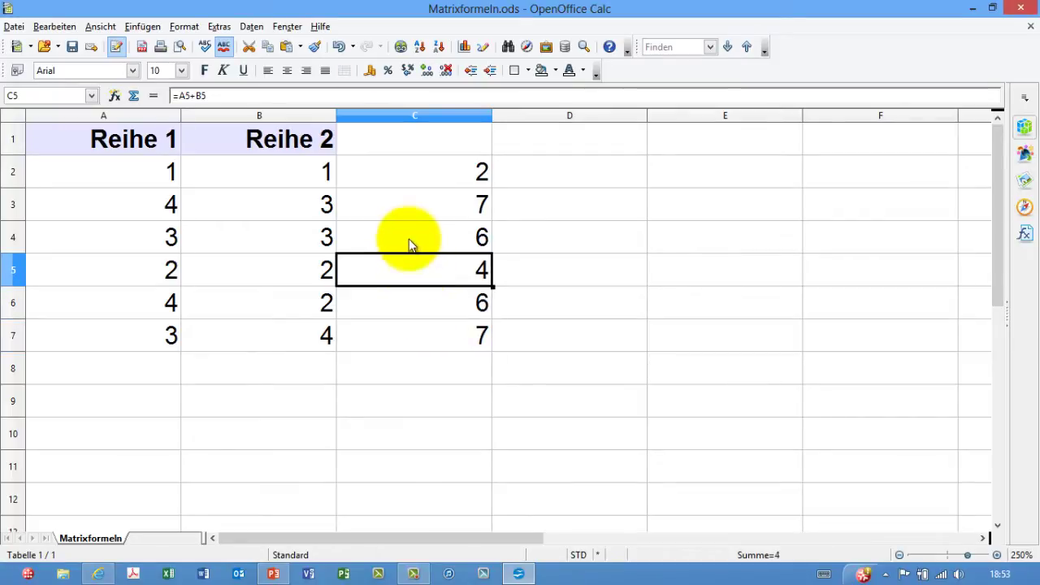
click(408, 240)
double_click(406, 238)
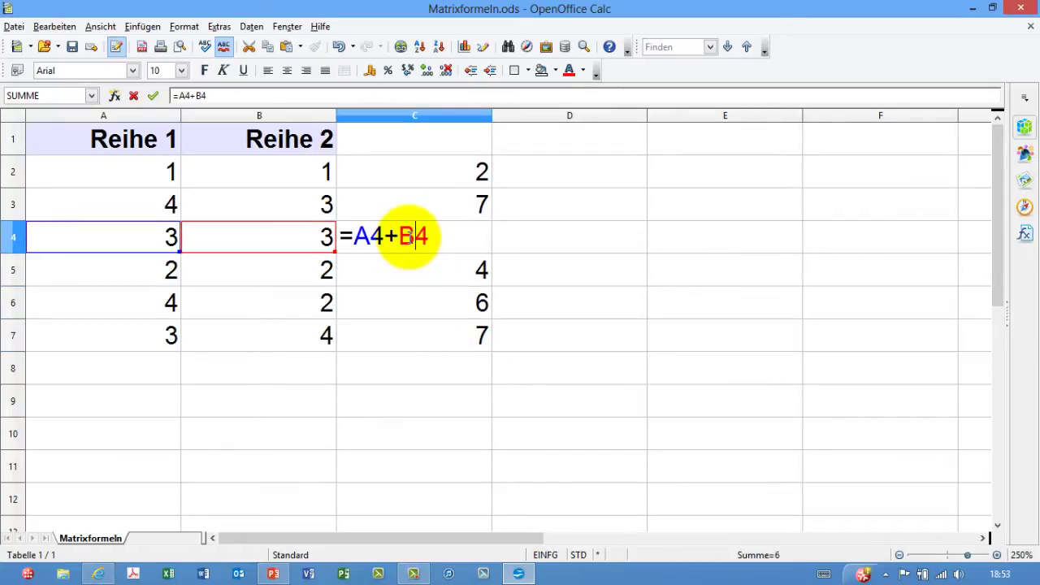
key(Escape)
Clear the sum formulas by deleting the contents of the whole column C
click(412, 115)
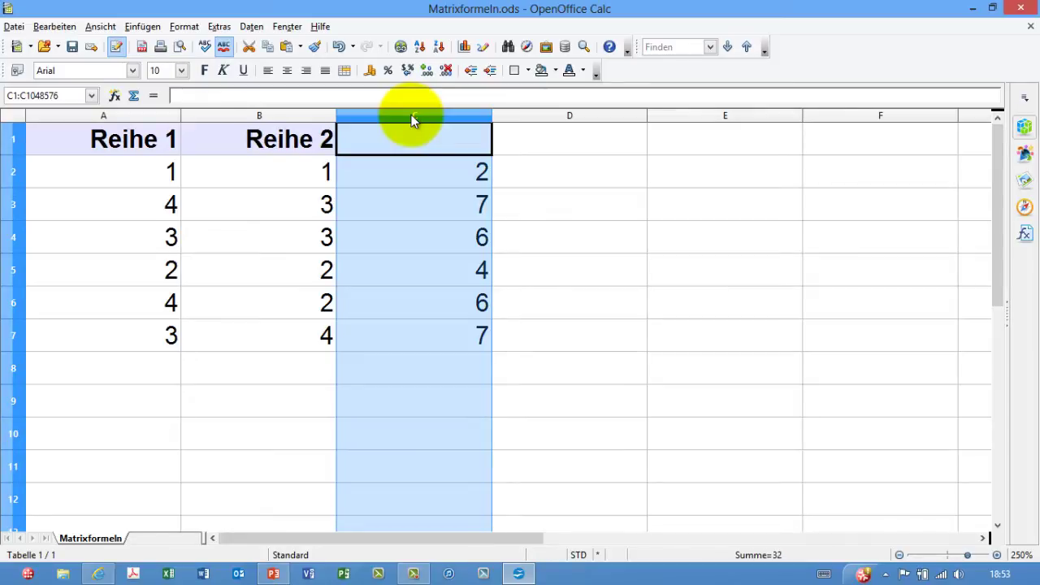
key(Delete)
click(572, 216)
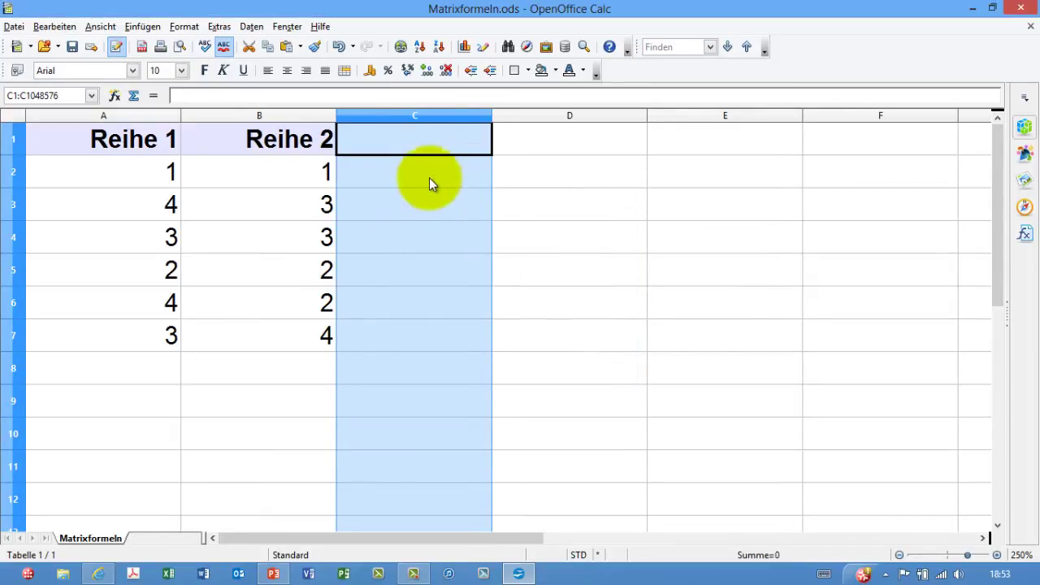
Select C2:C7 and enter =A2:A7+B2:B7 over the whole range as a single array formula
click(430, 179)
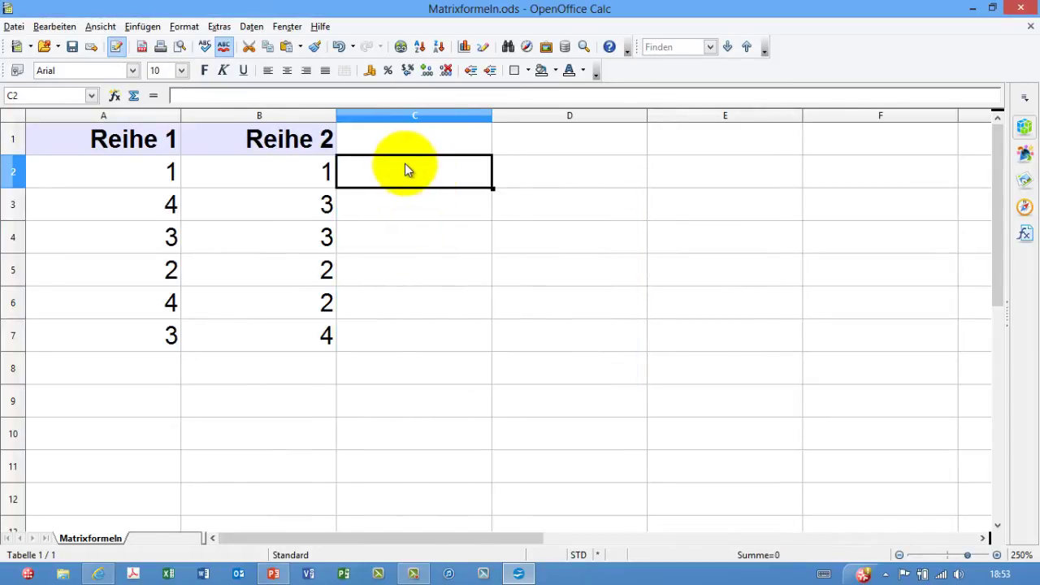
key(shift+Down)
key(shift+Down)
key(shift+Down)
key(shift+Down)
key(shift+Down)
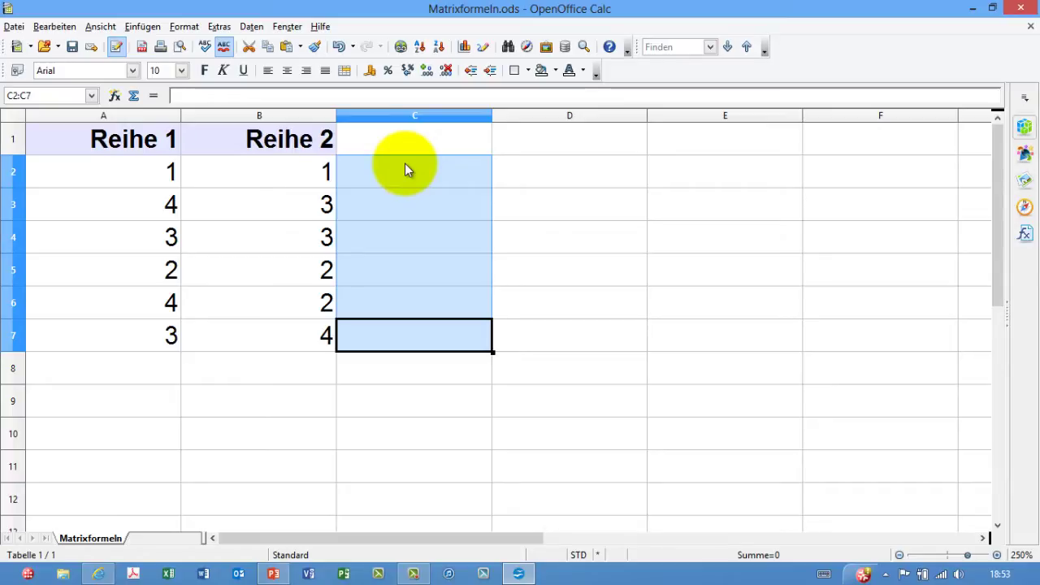
text(=)
drag(123, 169, 111, 333)
text(+)
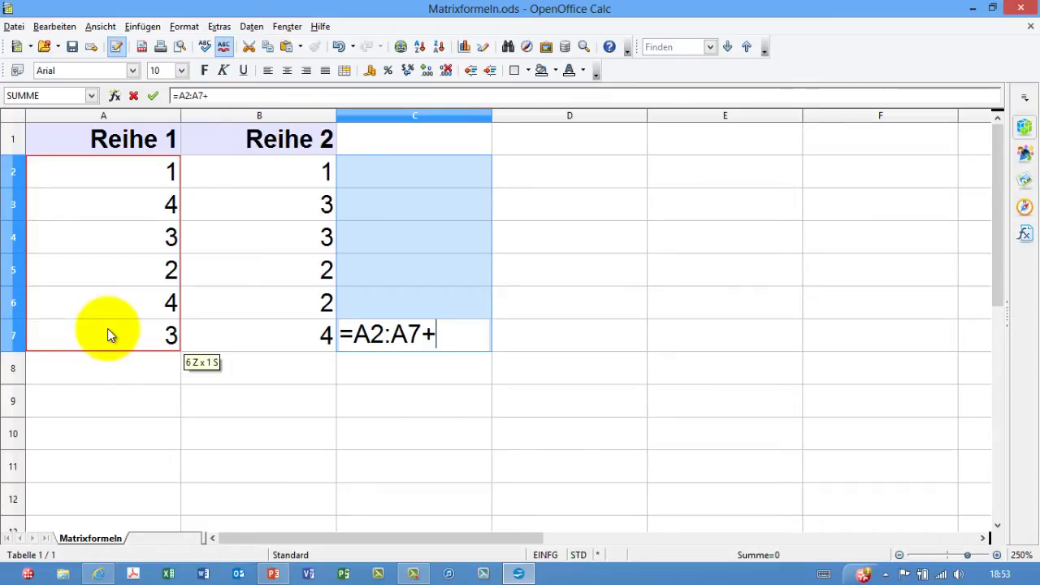
drag(280, 178, 257, 344)
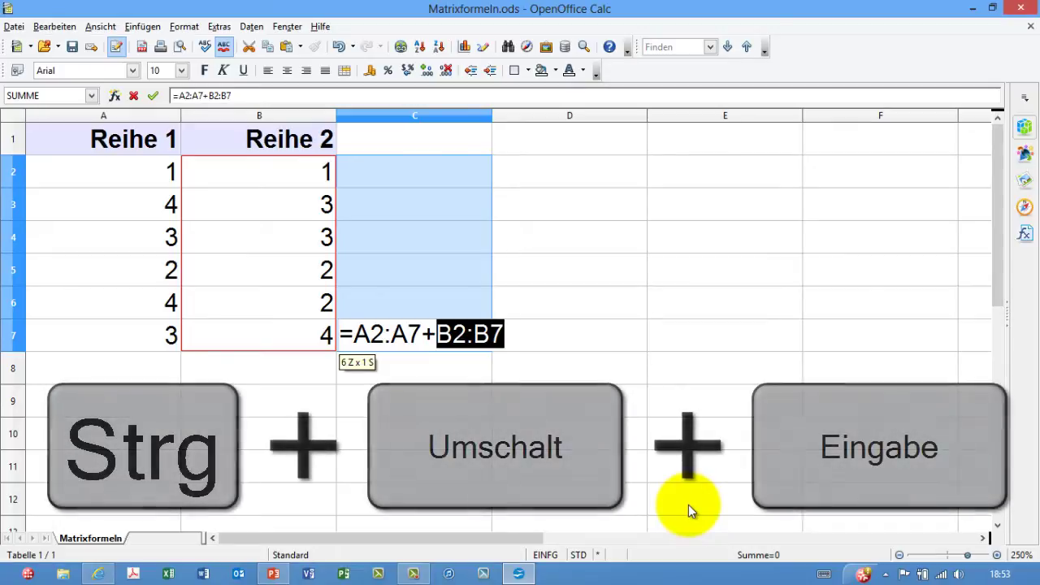
key(ctrl+shift+Return)
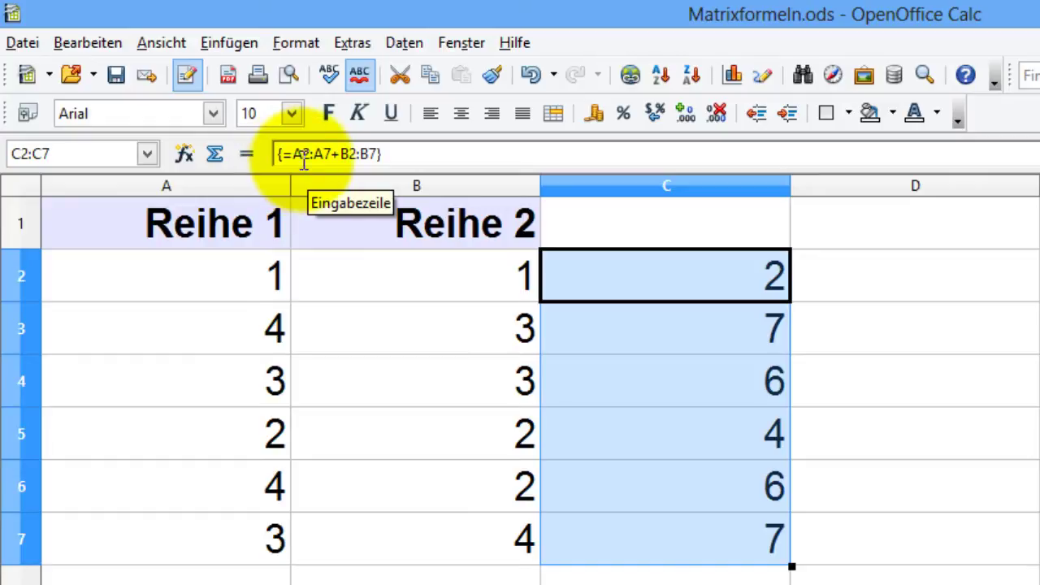
Check which formula each of the cells C2 through C6 holds
click(671, 291)
click(651, 319)
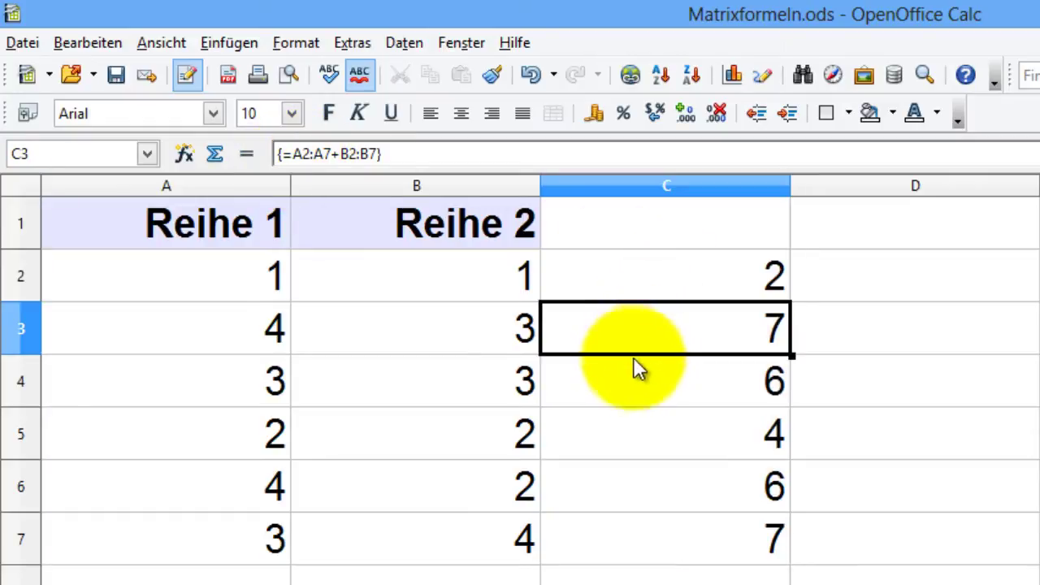
click(634, 370)
click(610, 429)
click(616, 492)
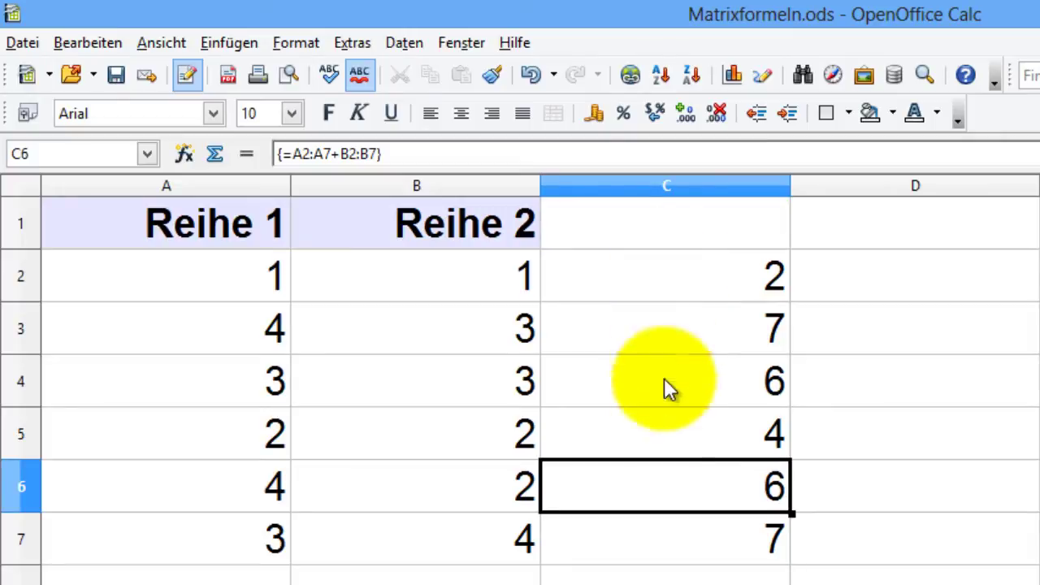
Try to delete the individual cells C2 and C3 from the array range
click(632, 274)
key(Delete)
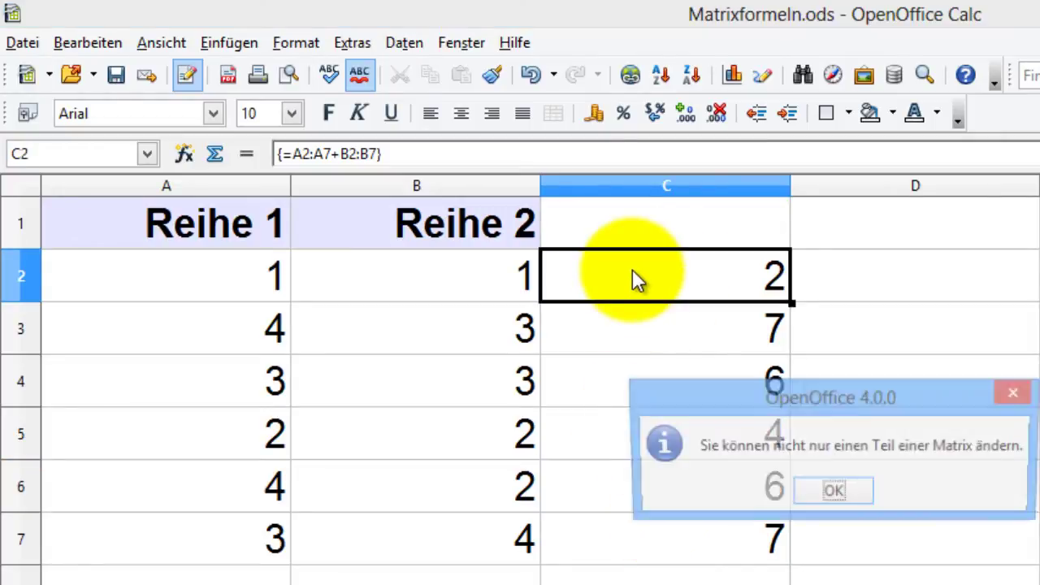
click(843, 501)
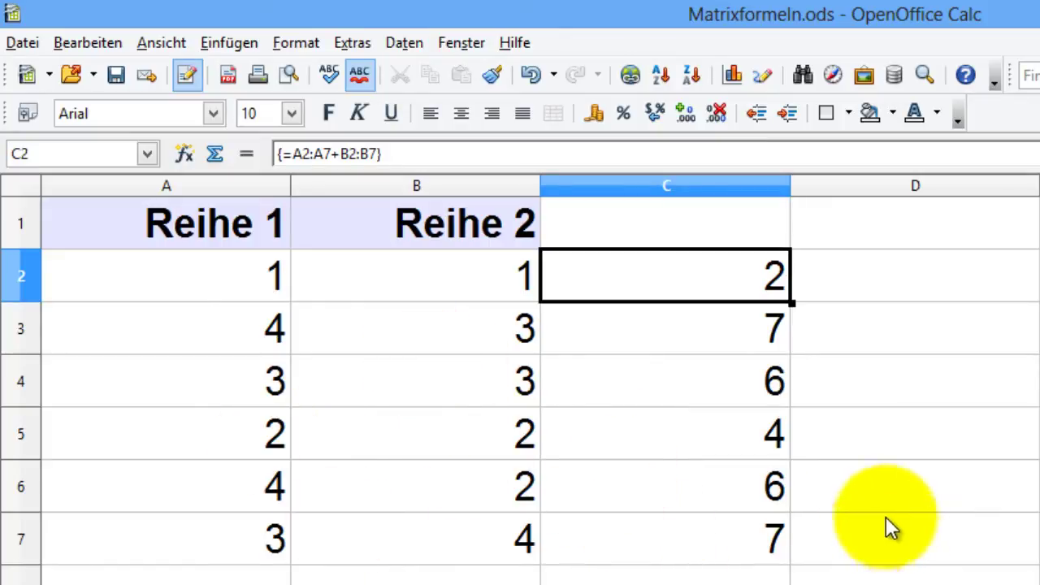
click(725, 335)
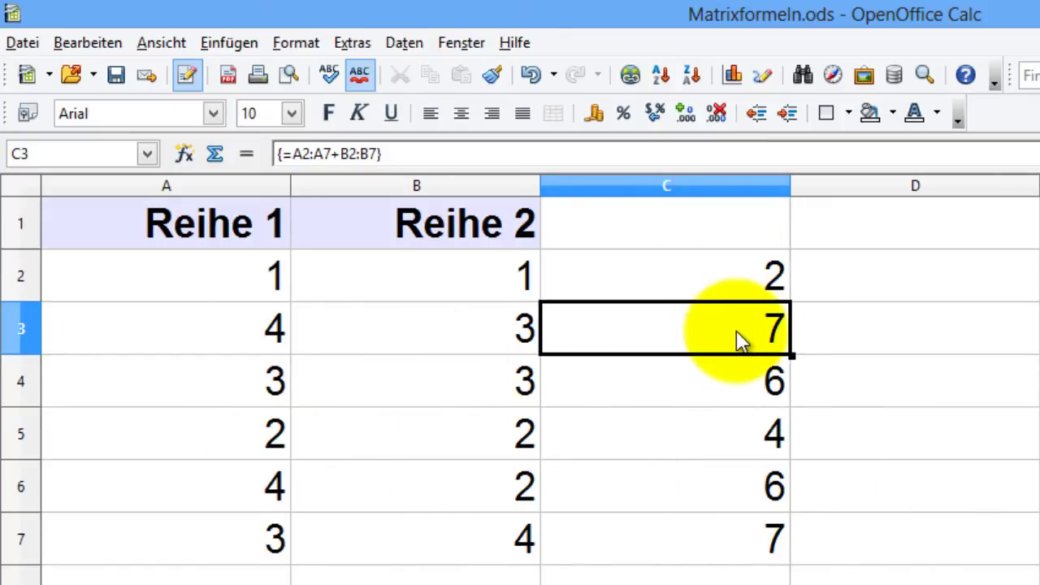
key(Delete)
click(834, 492)
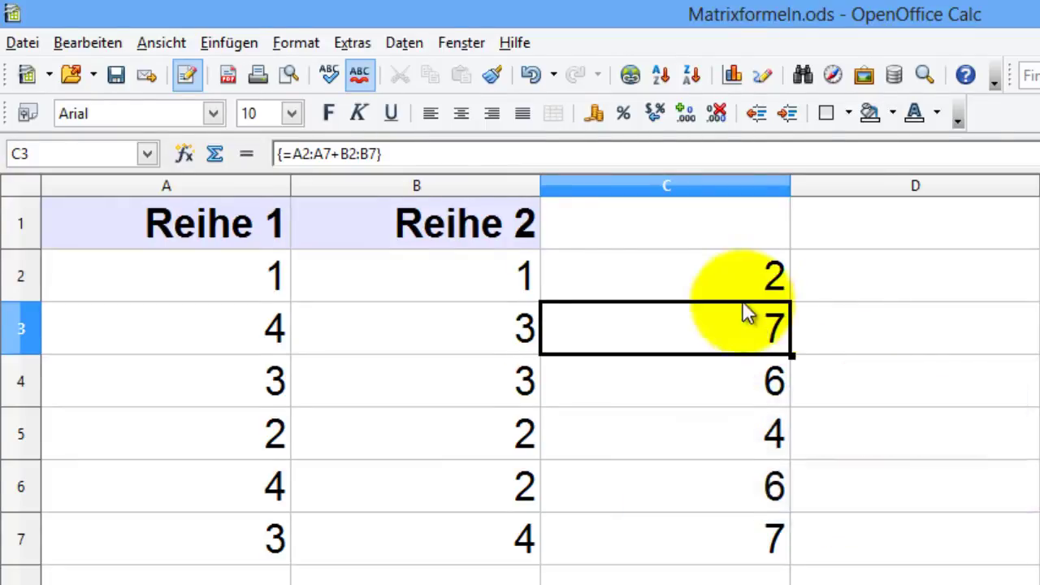
Select C2:C7, examine its formula and Matrix option in the Function Wizard, and accept it as is
drag(741, 292, 710, 534)
click(129, 108)
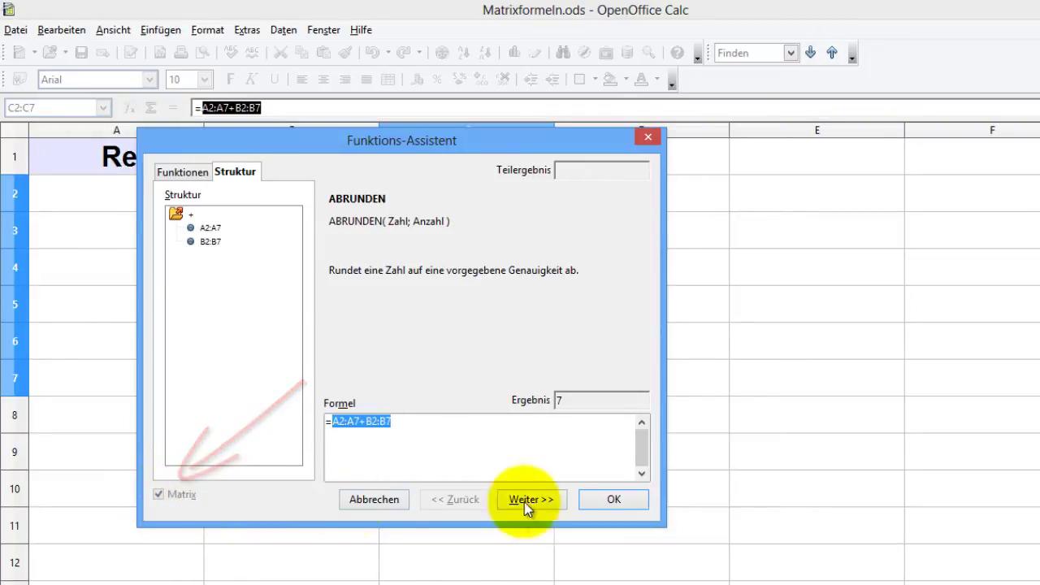
click(614, 499)
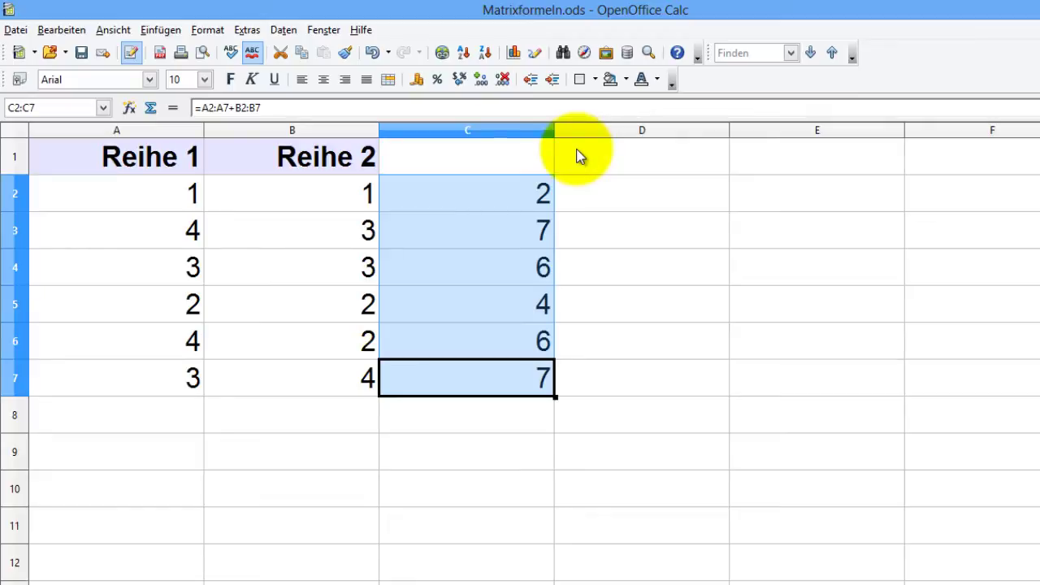
Delete the contents of column C, clearing text, numbers, dates, formulas and comments but not formats or objects
click(526, 135)
key(Delete)
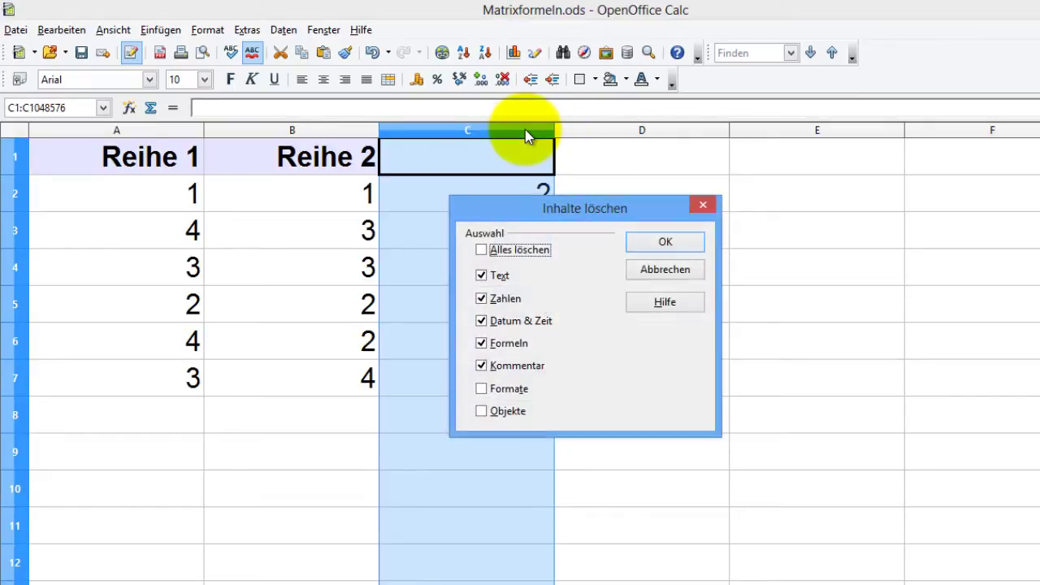
click(693, 238)
Enter the formula =A2*B2 in cell C2 and fill it down through C7
click(499, 195)
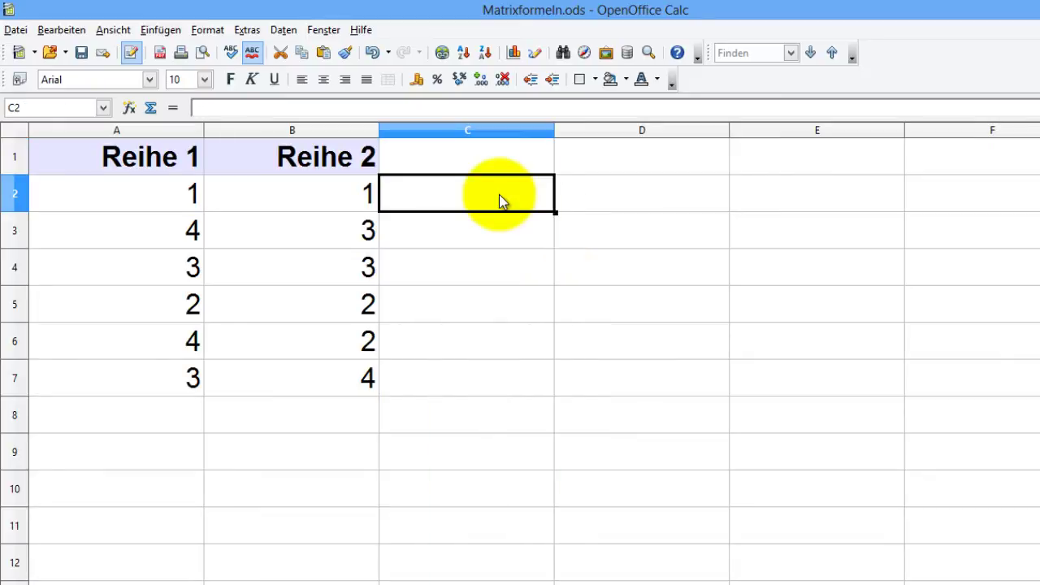
text(=)
click(117, 183)
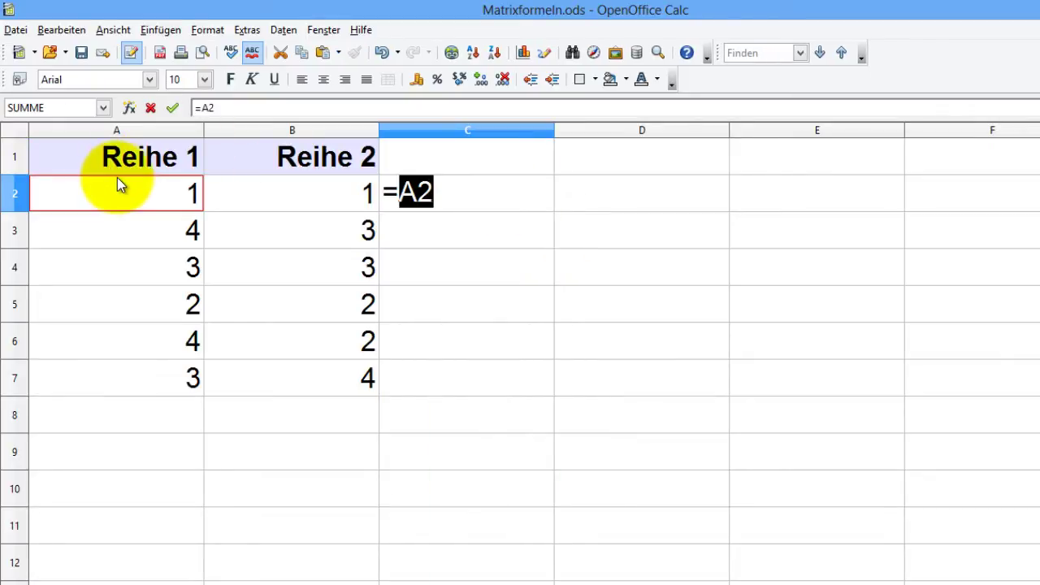
text(*)
click(256, 199)
key(Return)
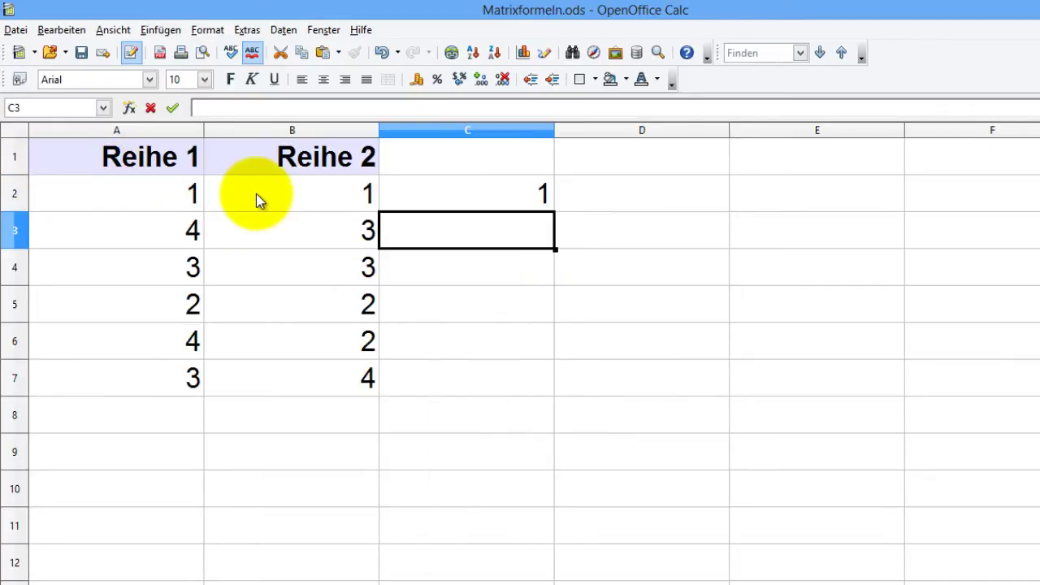
click(483, 203)
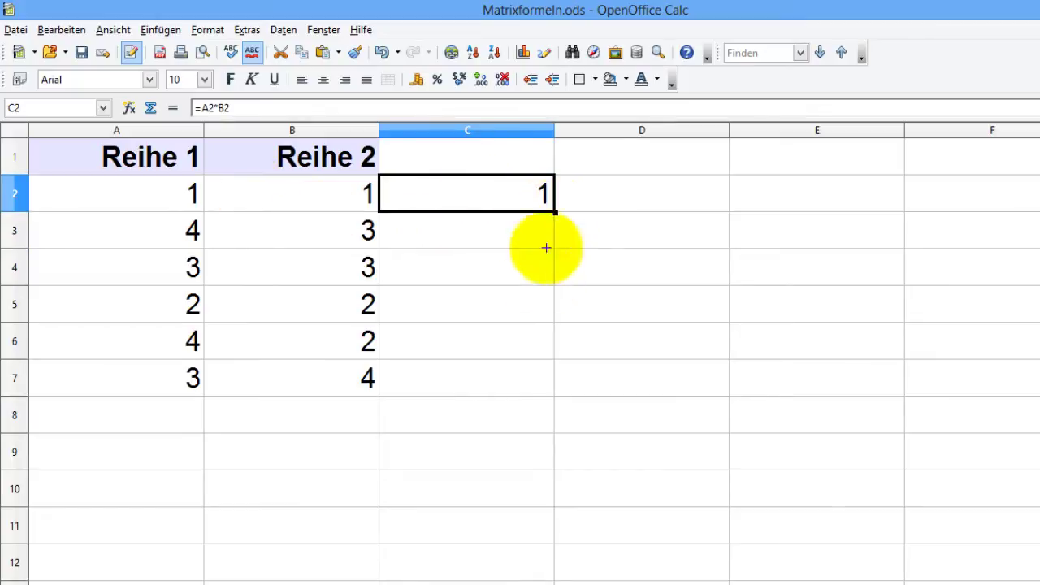
drag(546, 248, 523, 389)
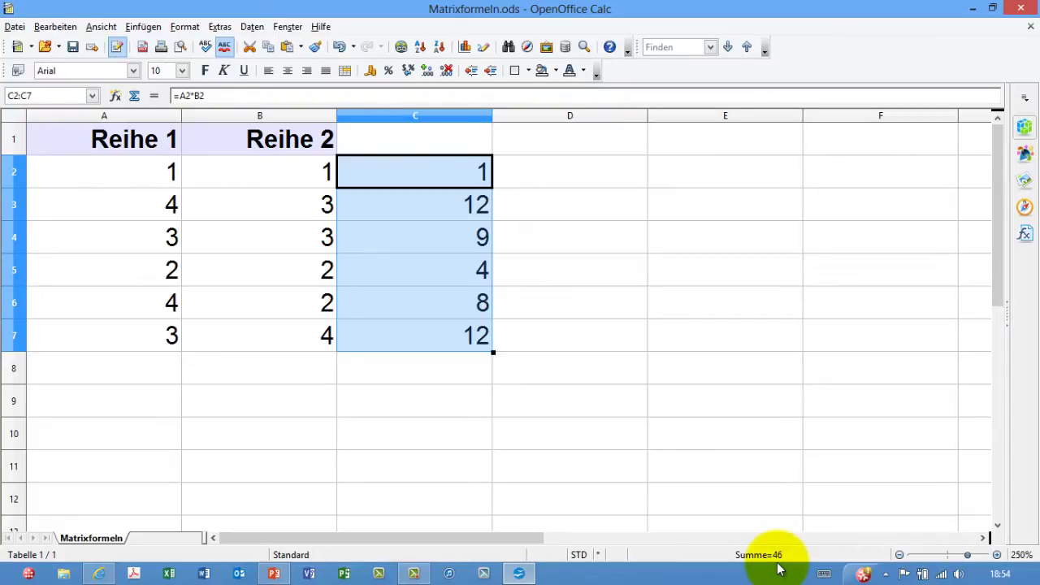
Enter the formula =SUMMENPRODUKT(A2:A7;B2:B7) in cell D1
click(600, 143)
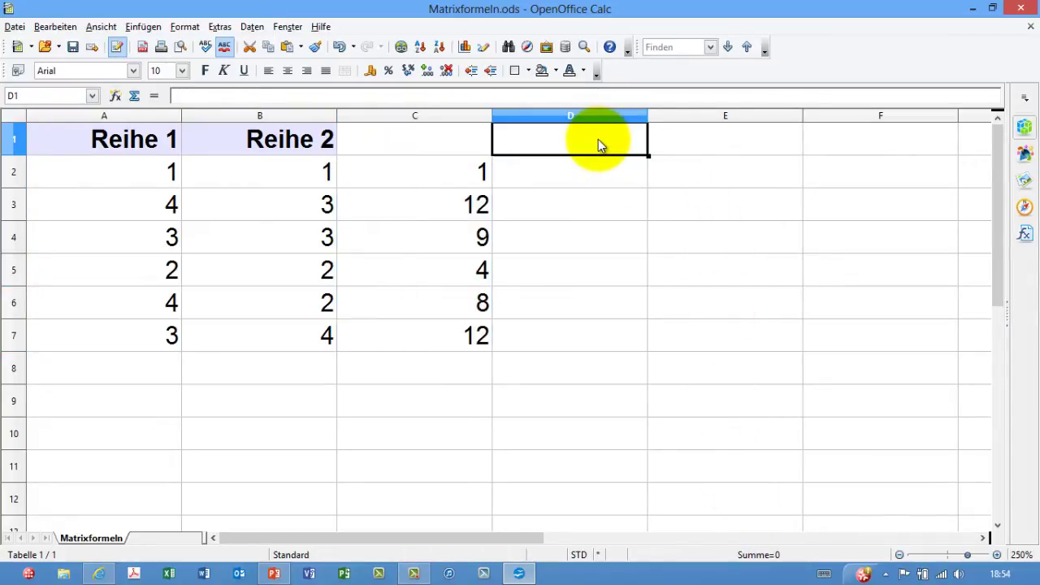
text(=summenprod)
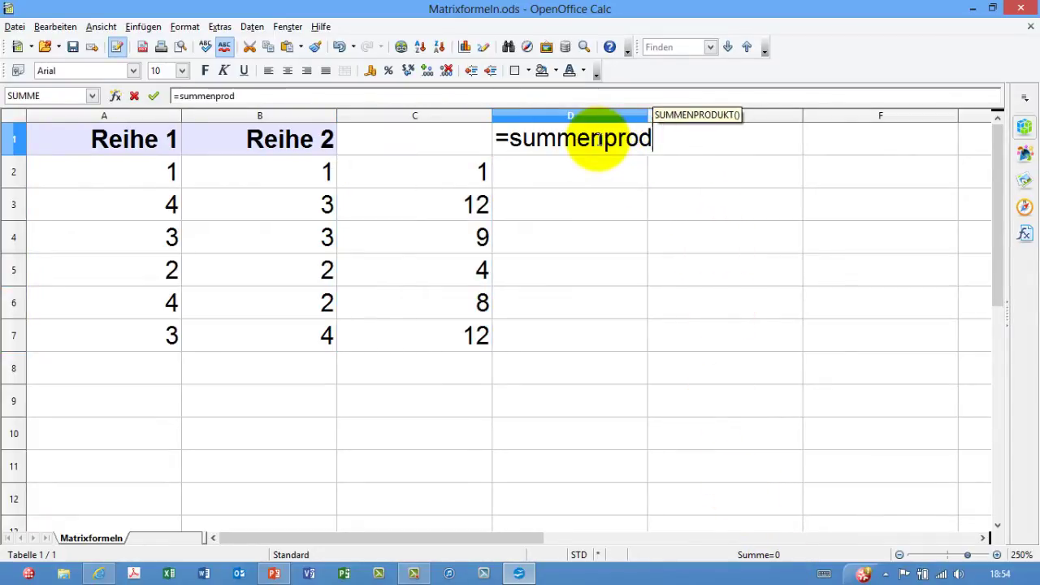
text(ukt()
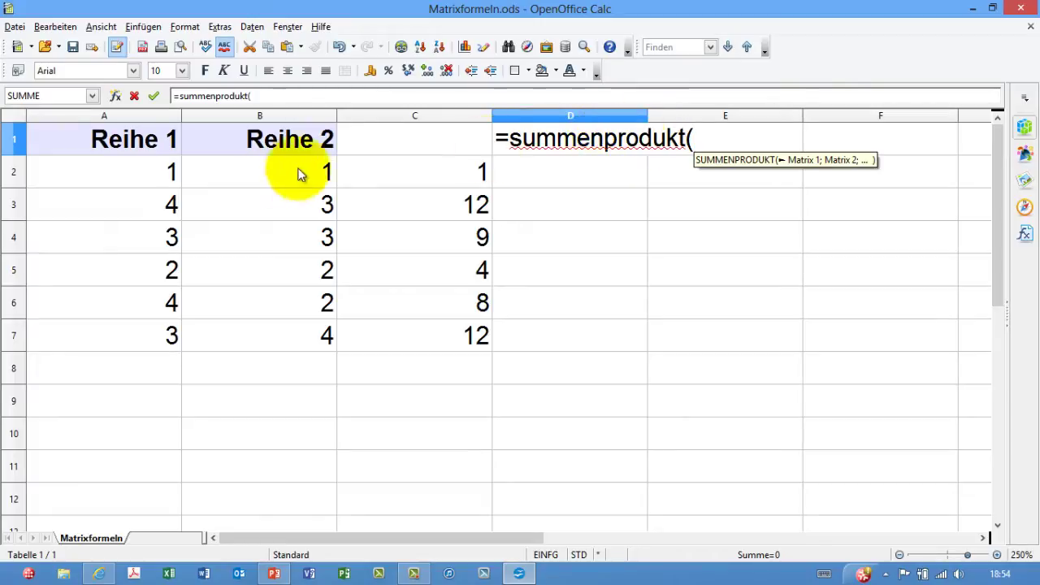
drag(143, 173, 127, 331)
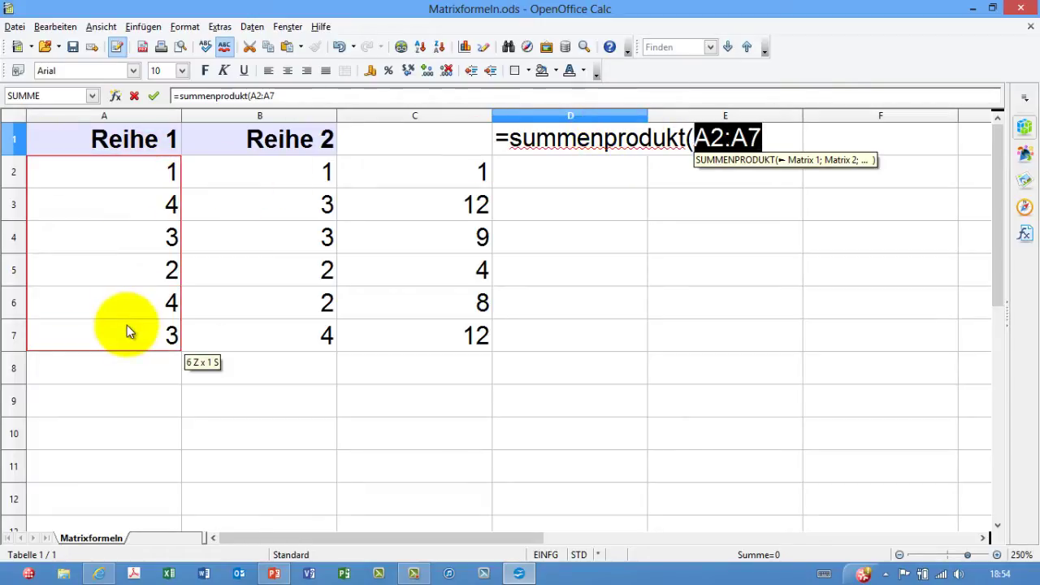
text(;)
drag(252, 190, 281, 341)
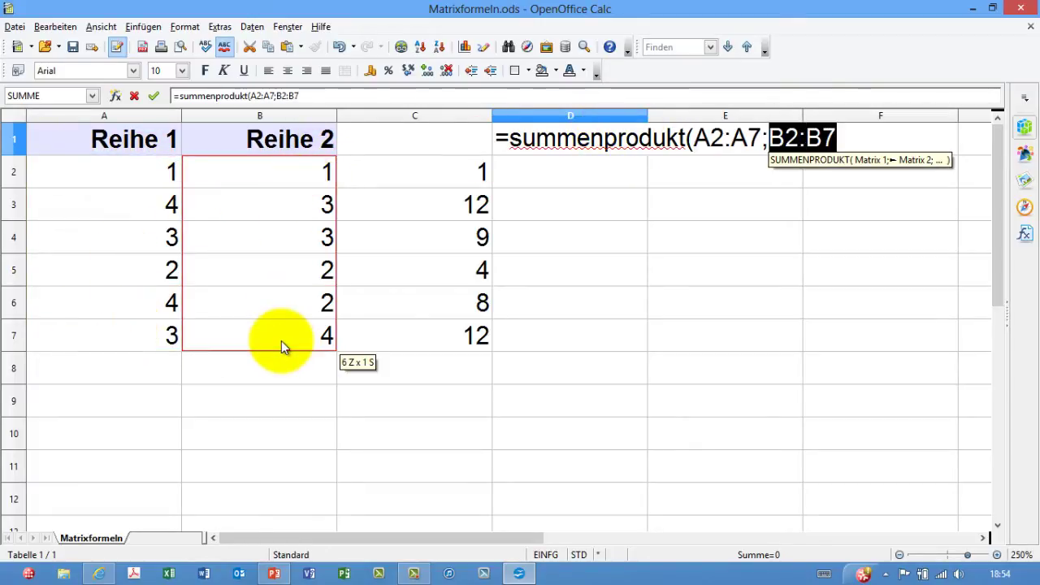
text())
key(Return)
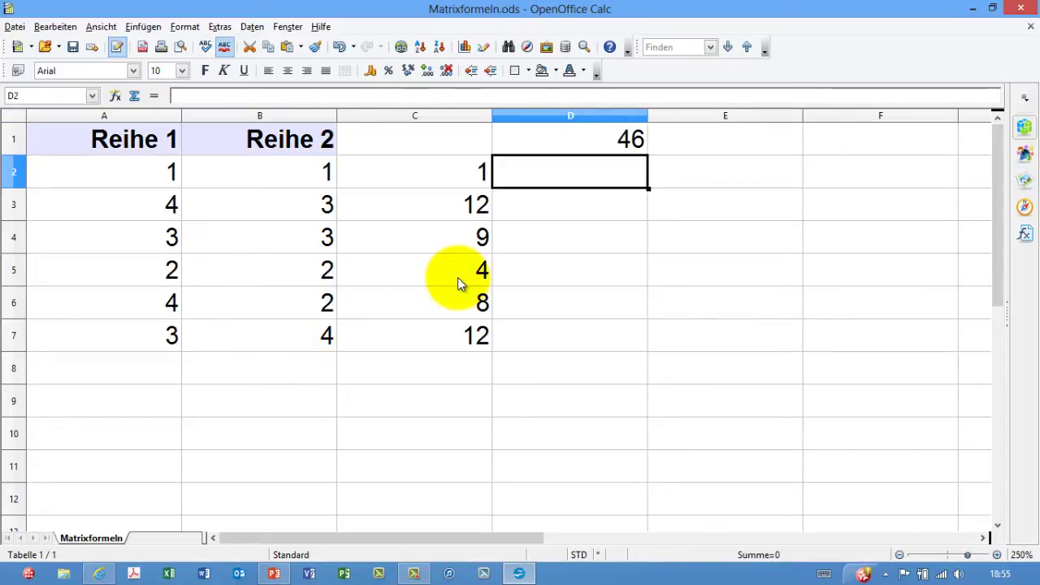
Enter =SUMME(A2:A7*B2:B7) as an array formula in cell D2
text(=summen)
key(BackSpace)
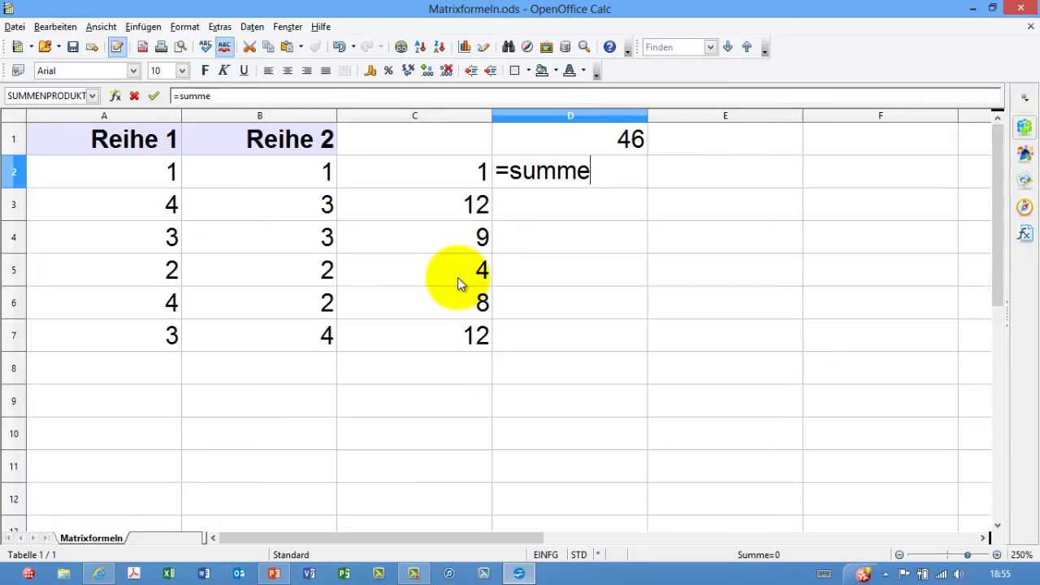
text(()
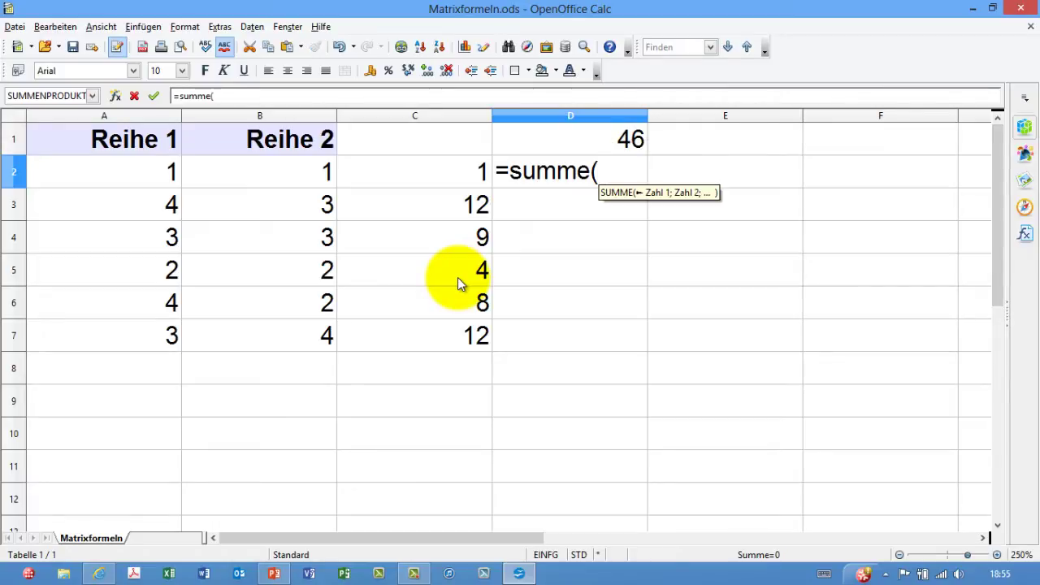
drag(145, 175, 130, 322)
text(*)
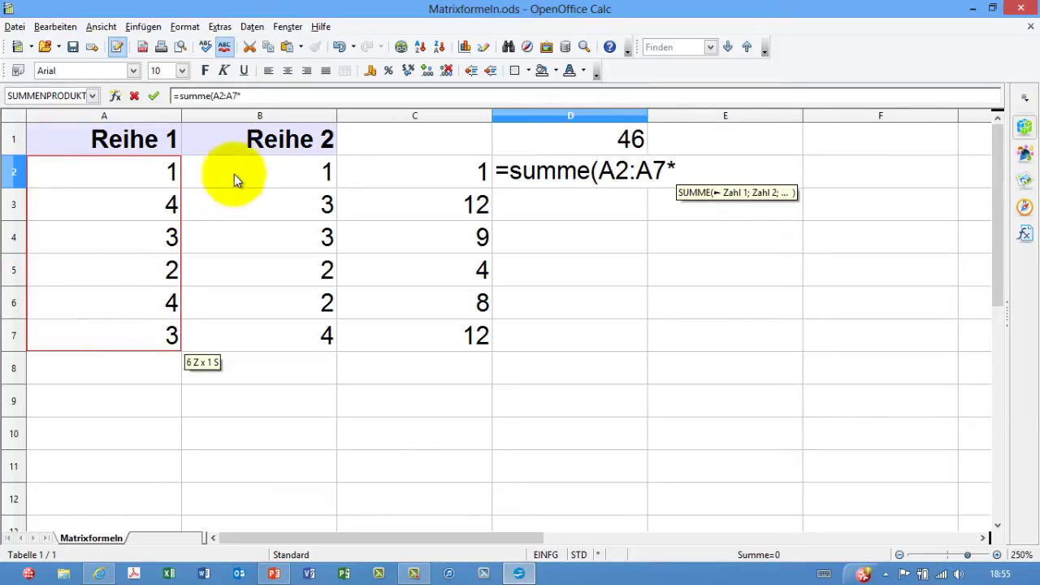
drag(234, 174, 228, 341)
text())
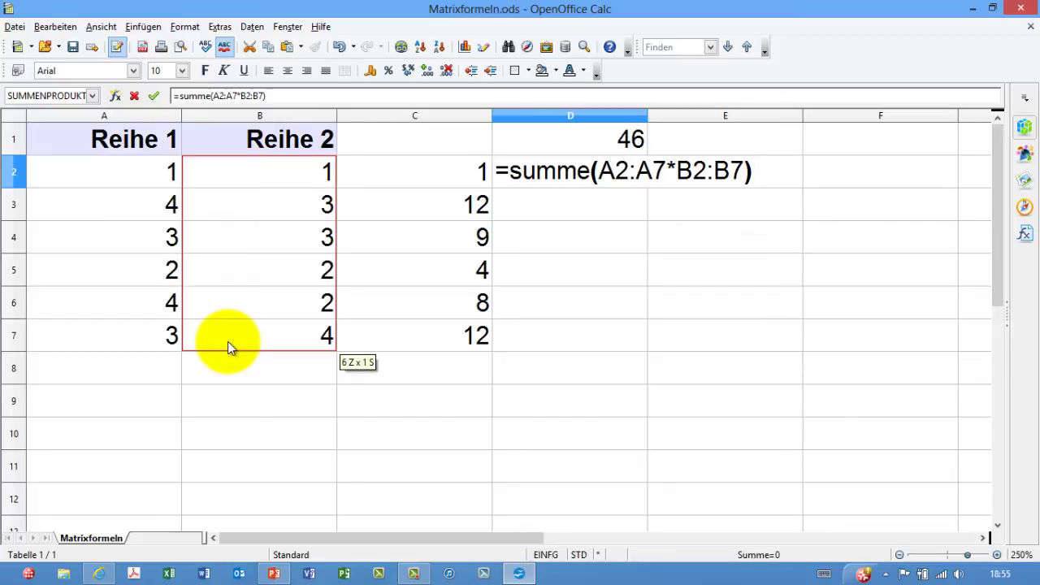
key(Return)
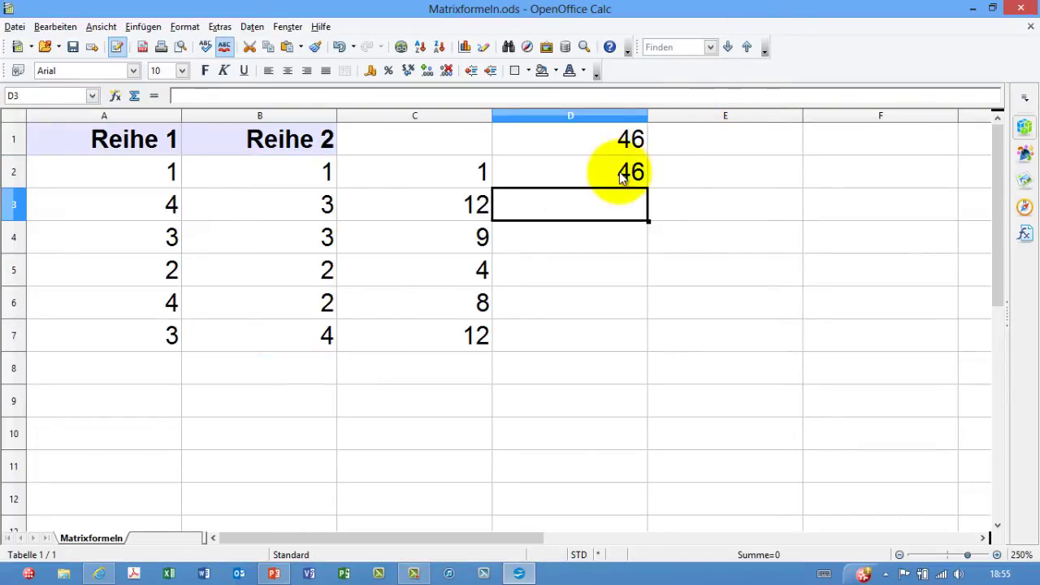
Delete the contents of columns C and D
click(463, 115)
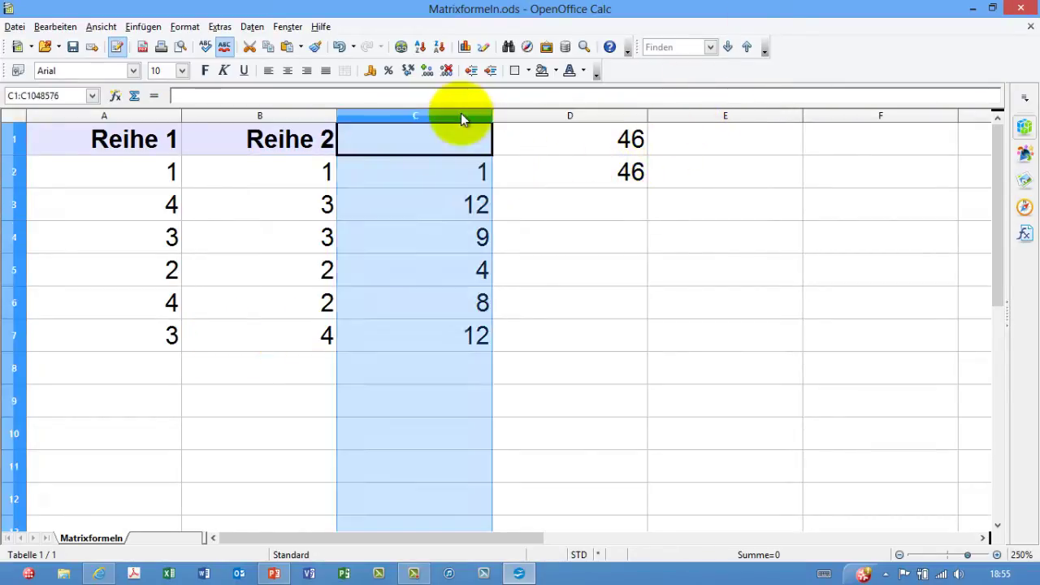
key(Delete)
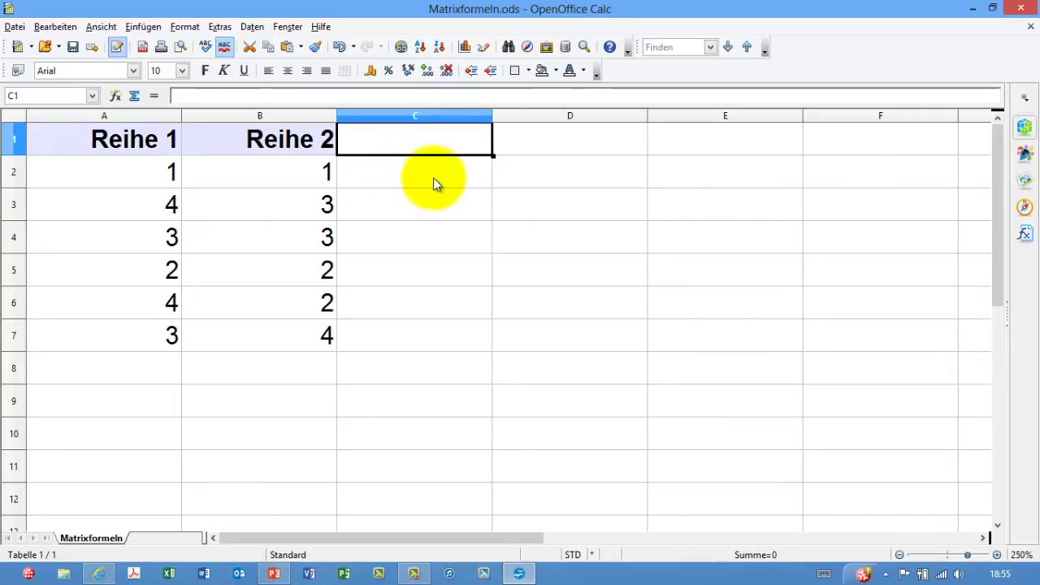
click(520, 177)
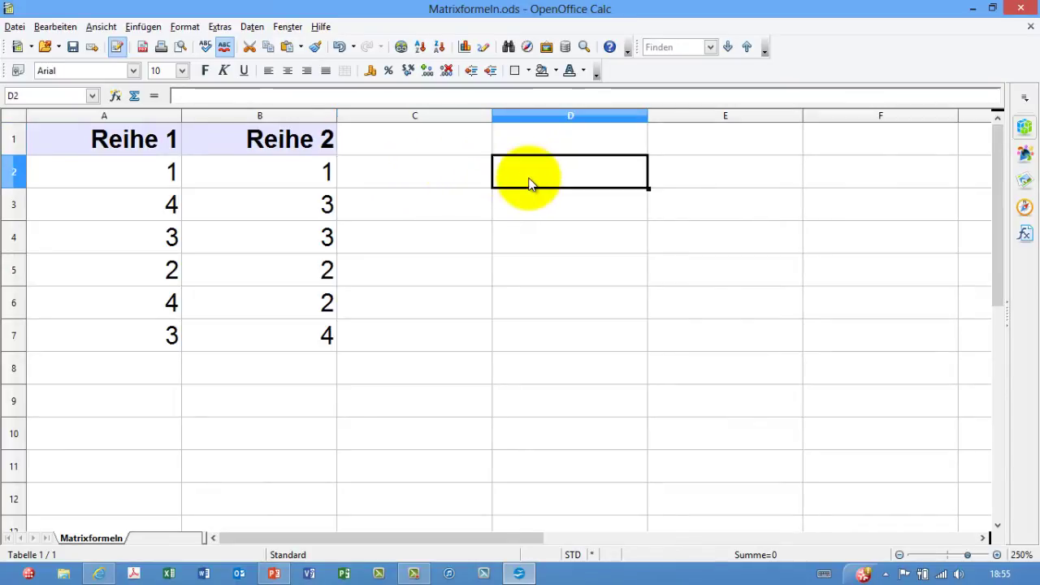
Compare the values of Reihe 1 with those of Reihe 2 row by row, selecting cells A3 and A6 together
click(166, 178)
click(163, 212)
click(146, 246)
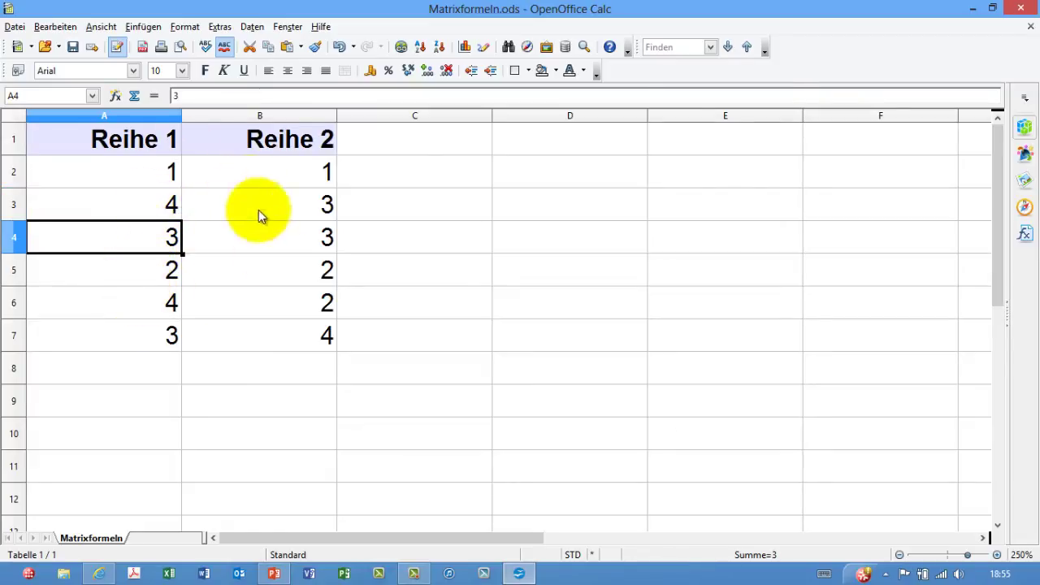
click(143, 204)
click(142, 310)
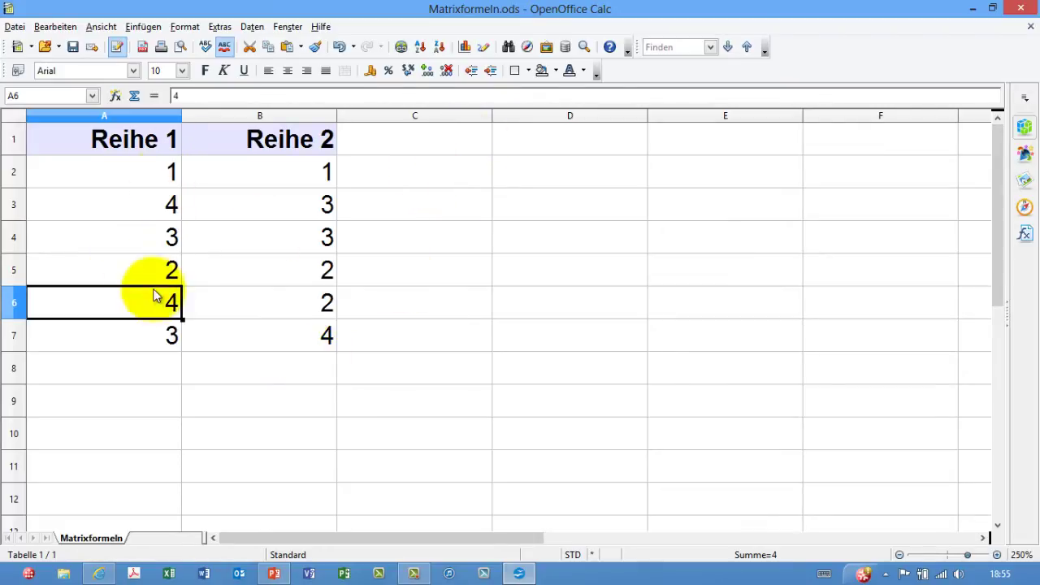
click(172, 205)
ctrl+click(151, 290)
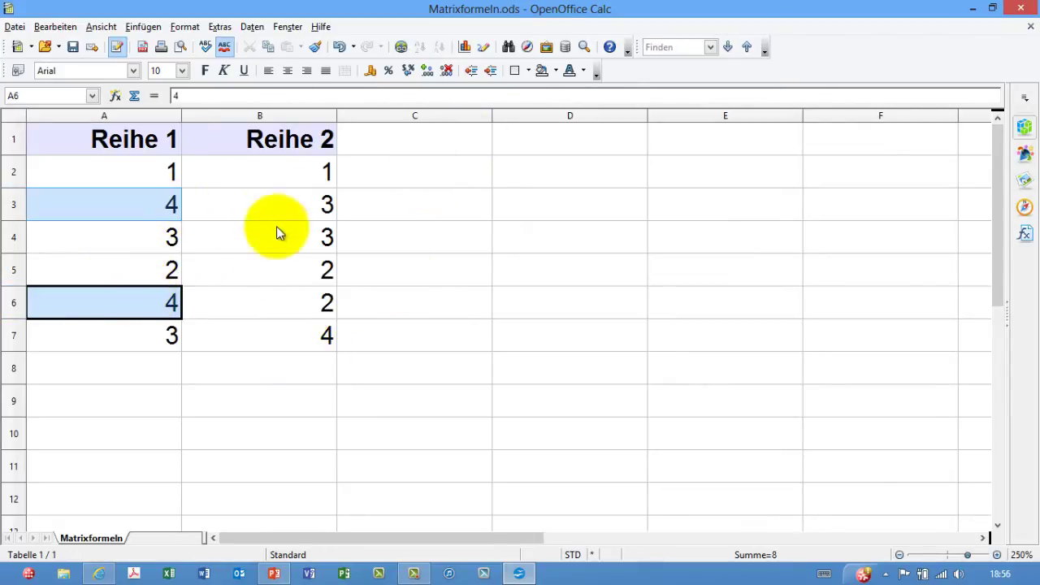
Enter the comparison formula =A2>B2 in cell C2 and fill it down through C7
click(439, 173)
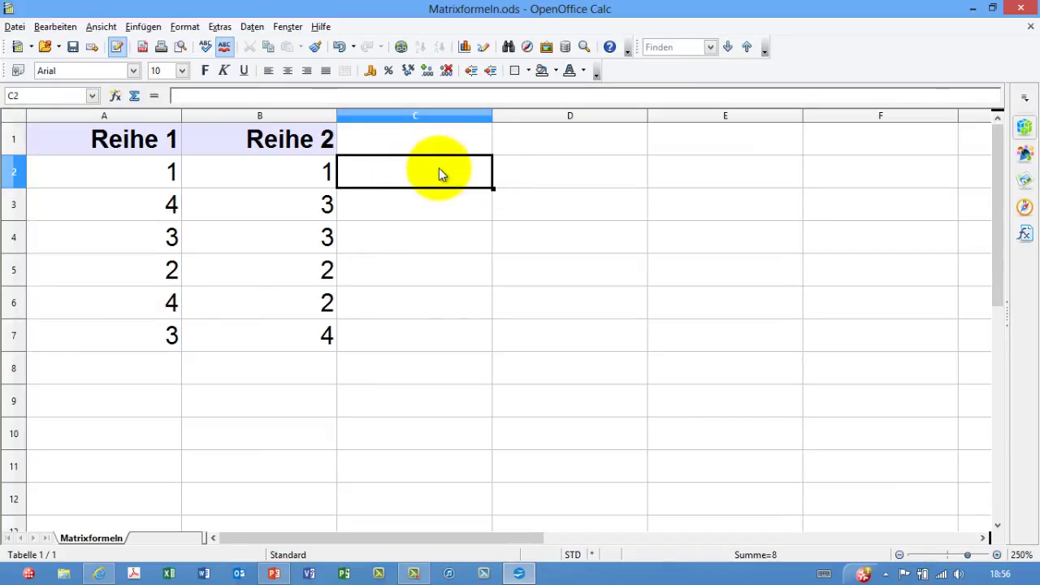
text(=)
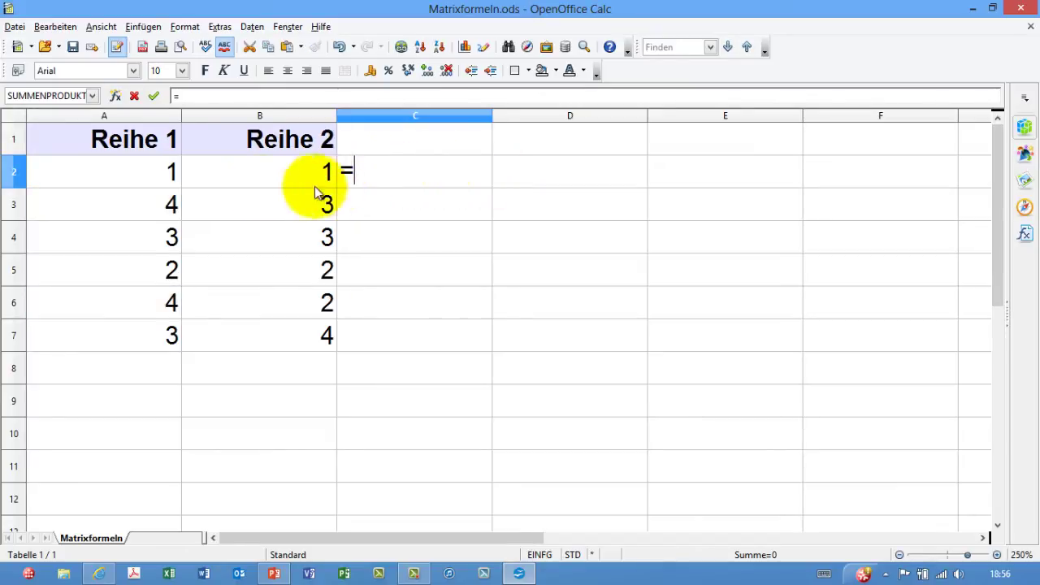
click(158, 175)
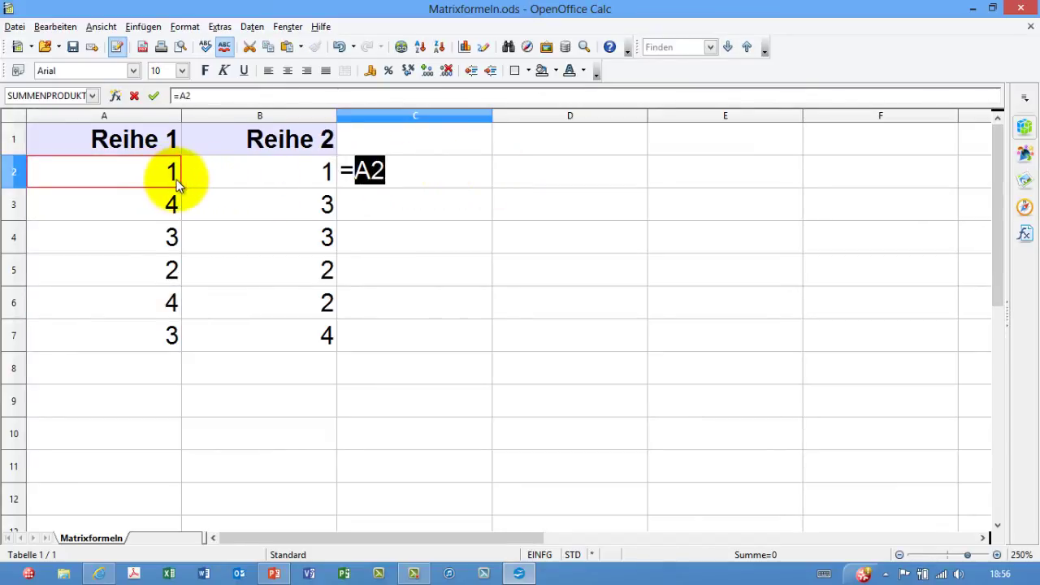
text(>)
click(263, 175)
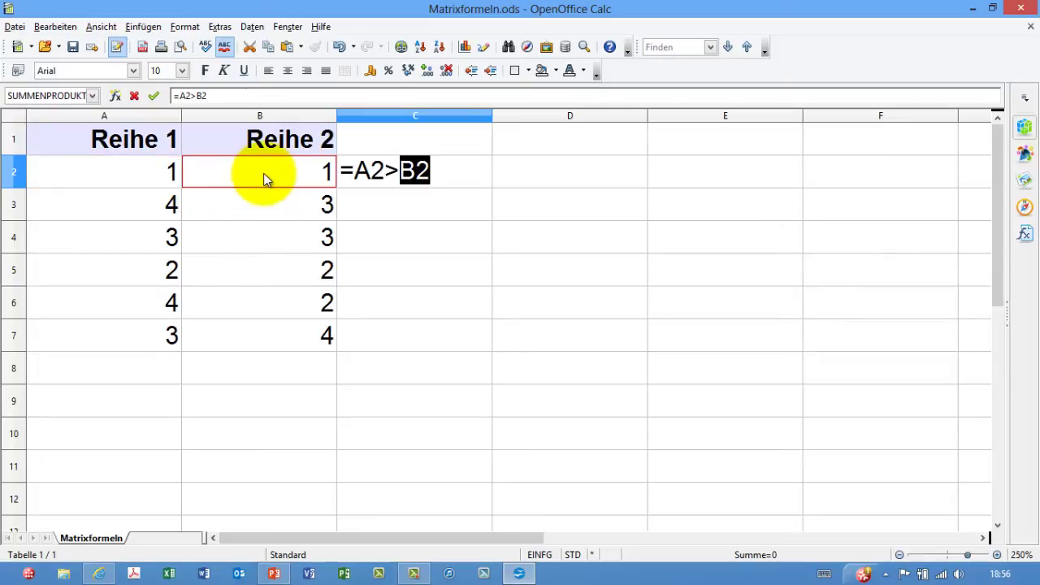
key(Return)
click(415, 171)
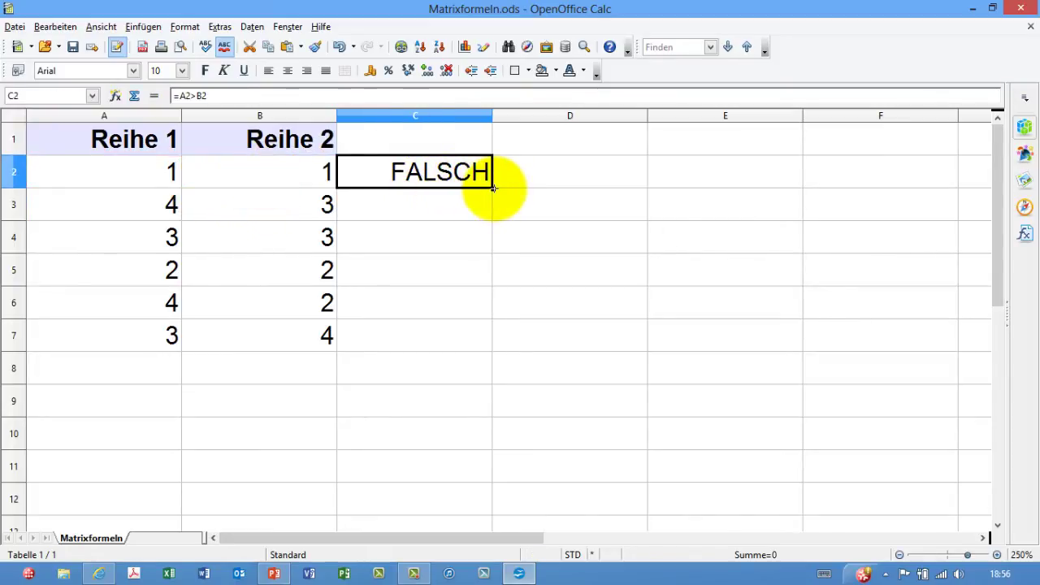
double_click(494, 187)
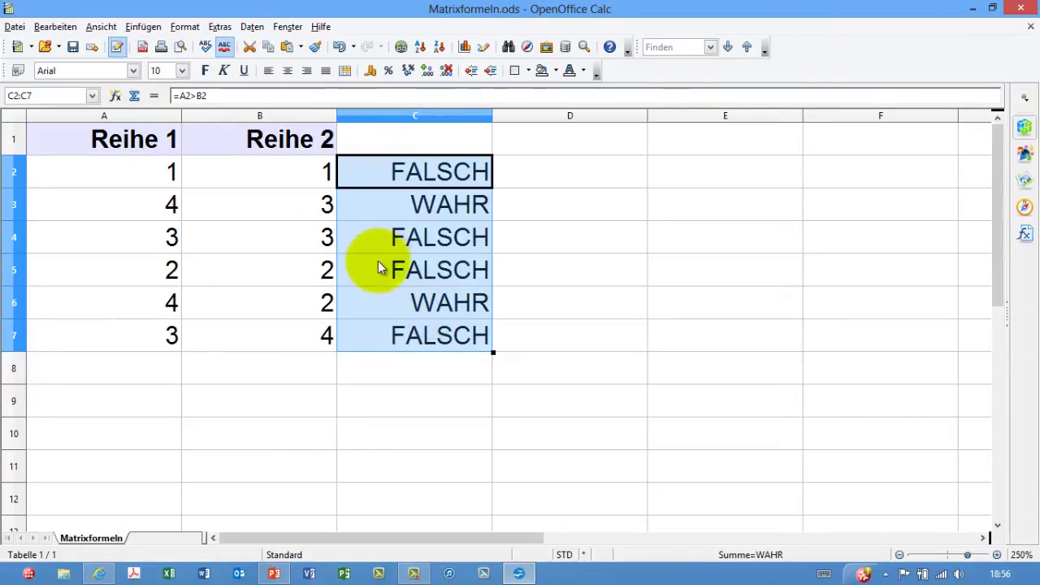
Change the formula in cell C2 to =(A2>B2)*A2 and fill it down through C7
key(F2)
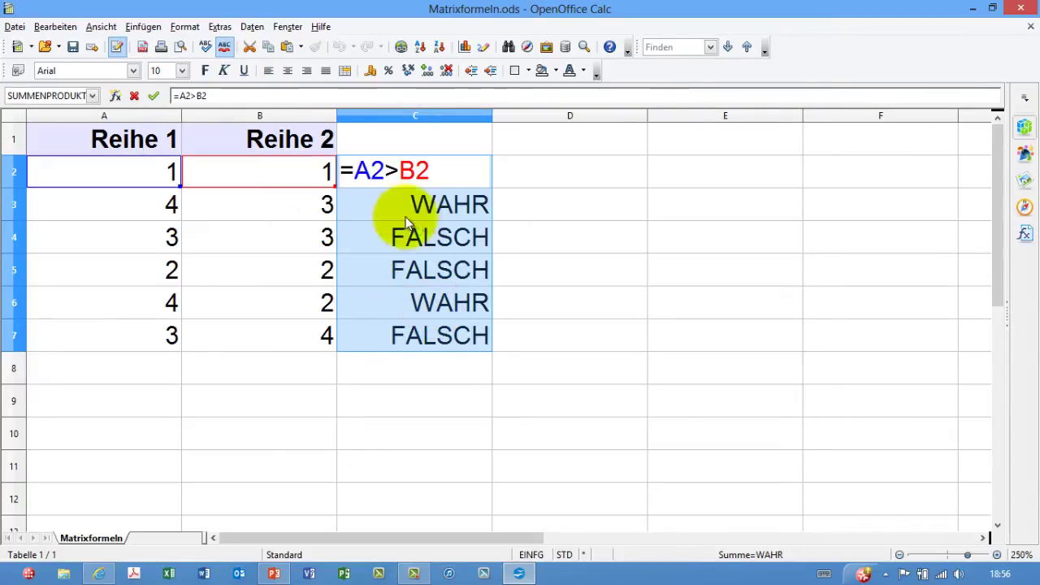
text(()
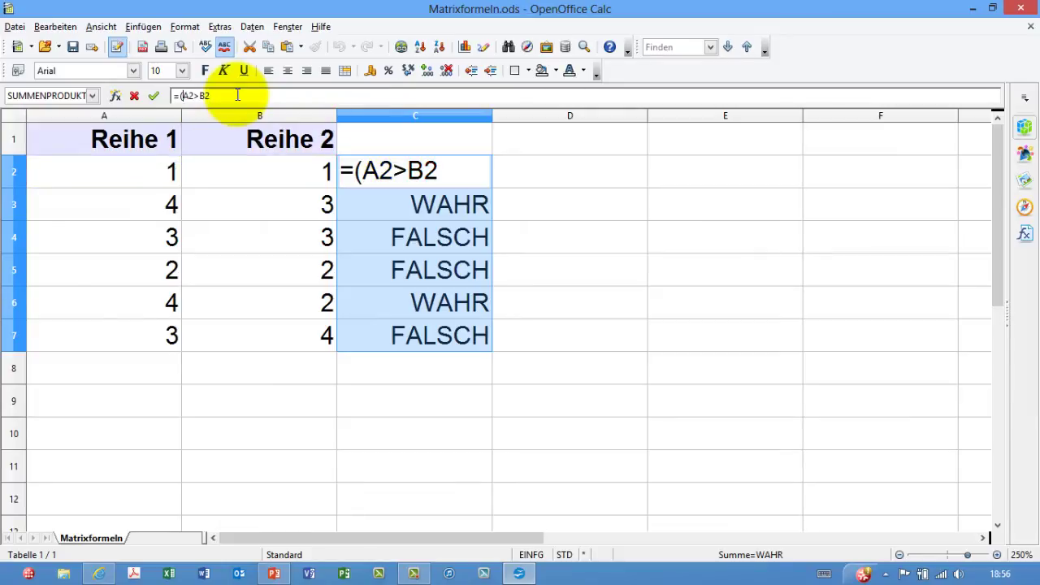
click(239, 101)
text())
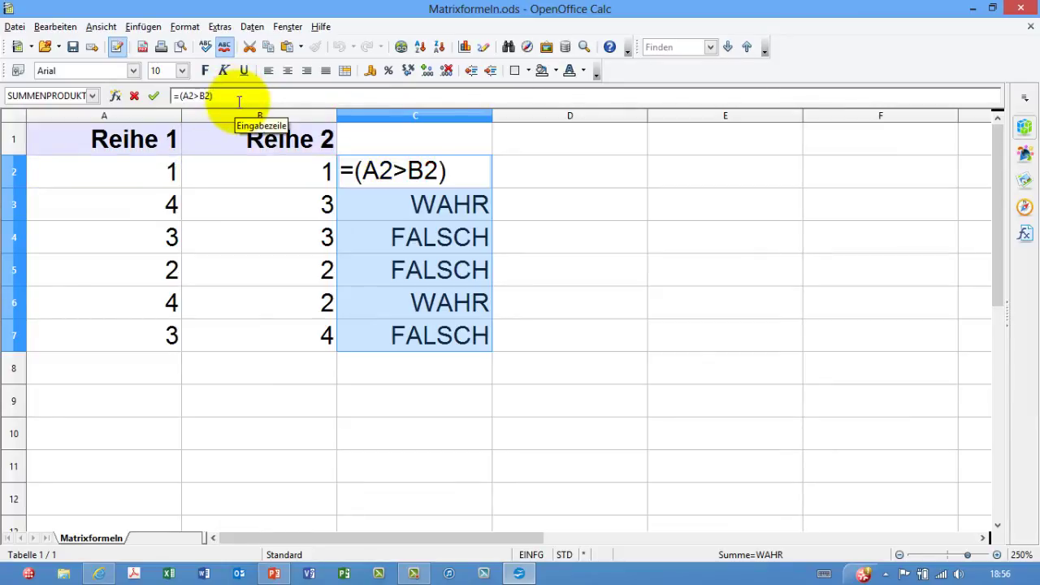
text(*)
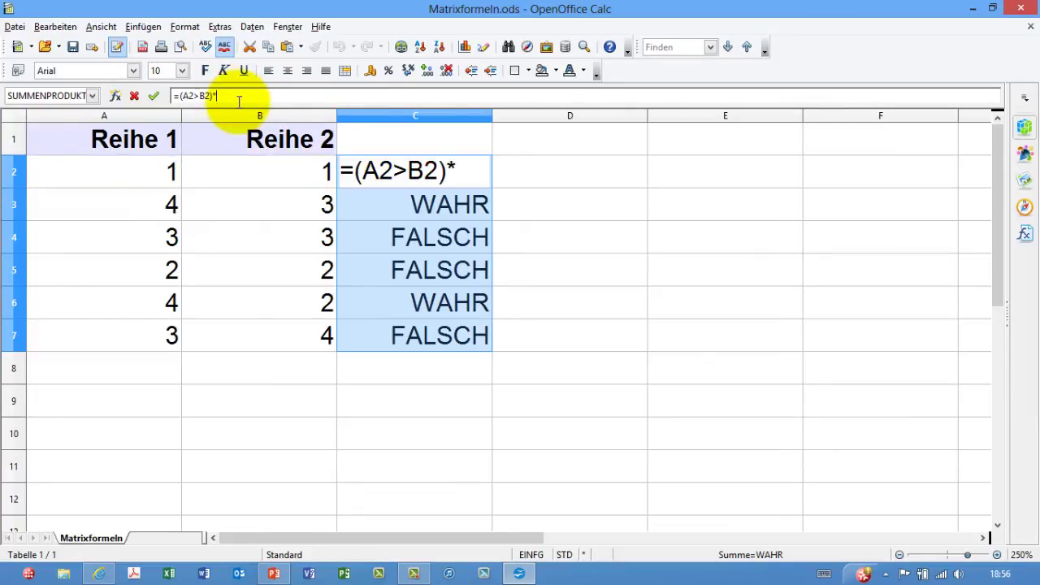
click(118, 180)
key(Return)
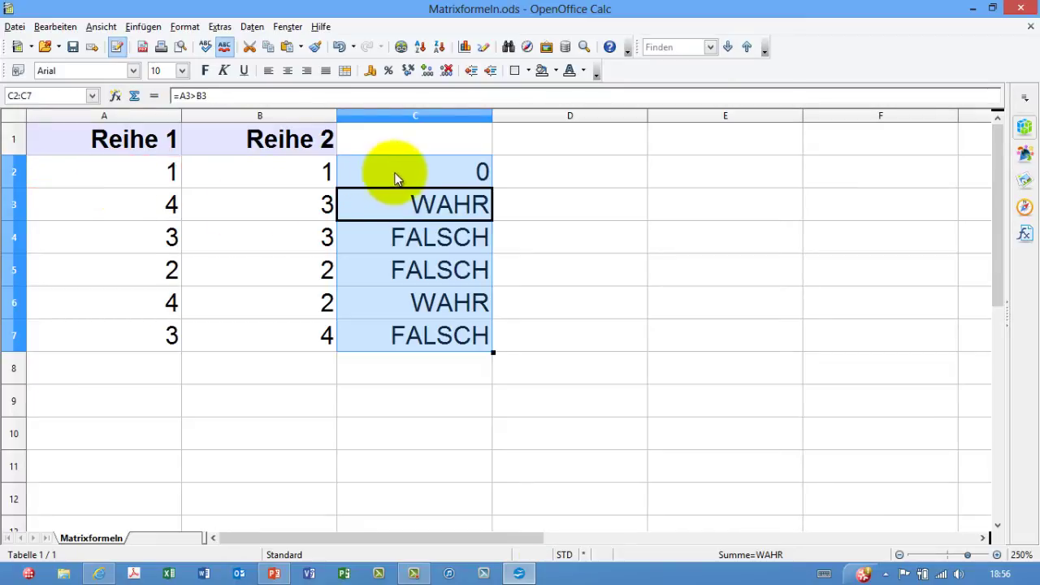
click(399, 177)
double_click(492, 187)
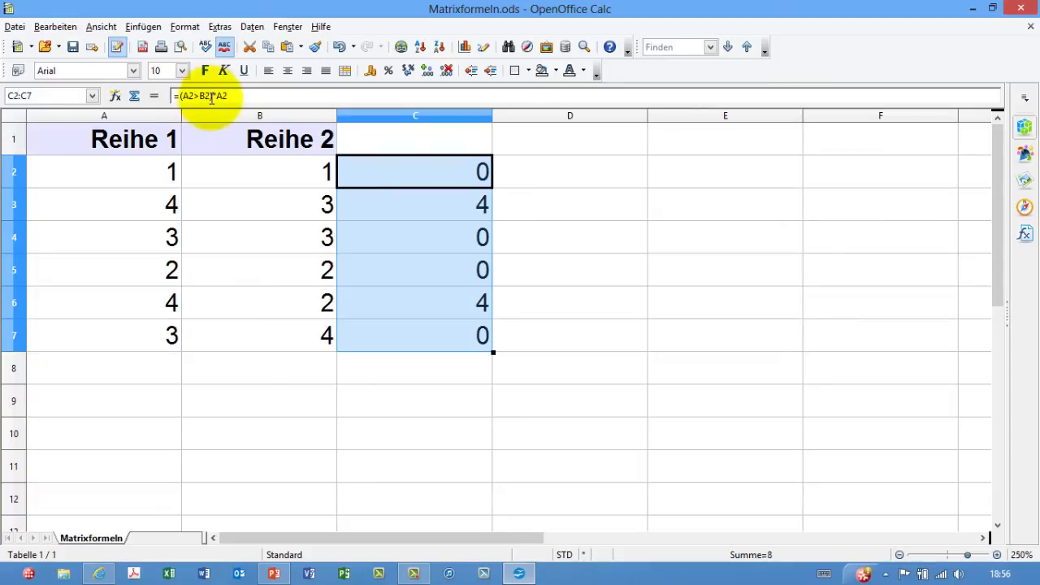
Set the value of cell A3 in Reihe 1 to 10
click(145, 211)
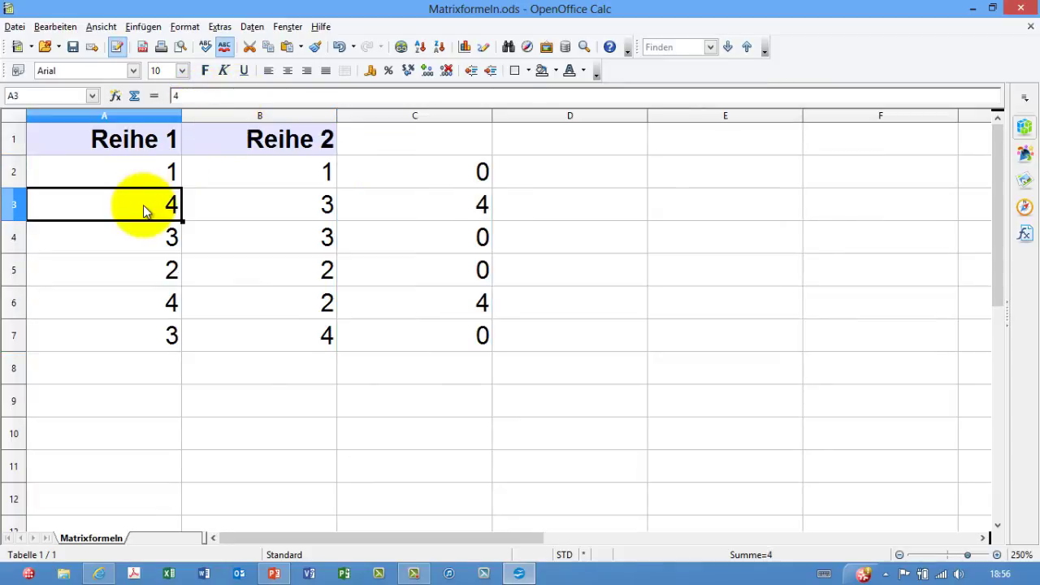
text(10)
key(Return)
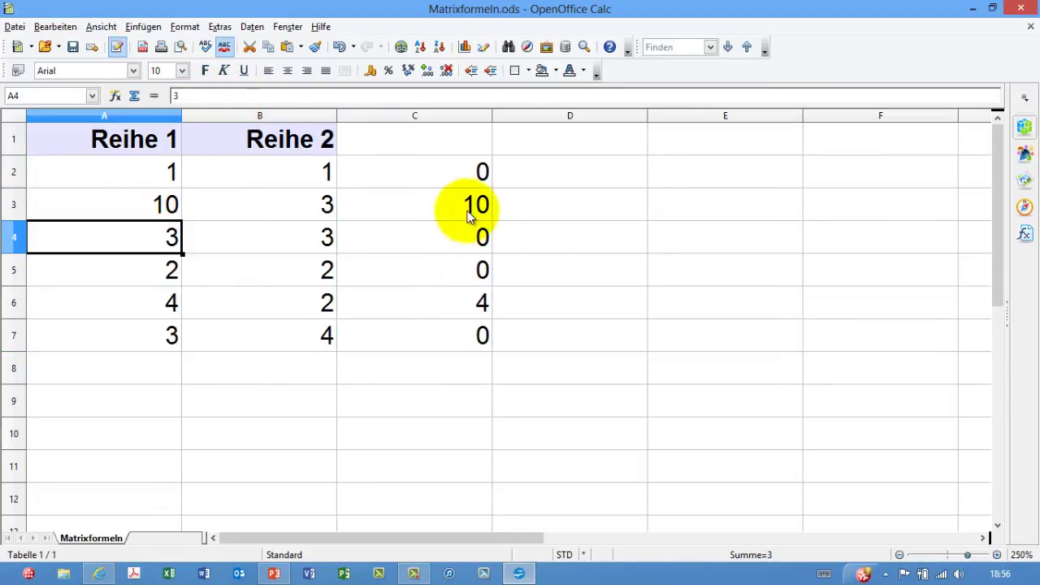
Examine the formulas and results in cells C2 to C5, and select the range C3:C7
click(471, 176)
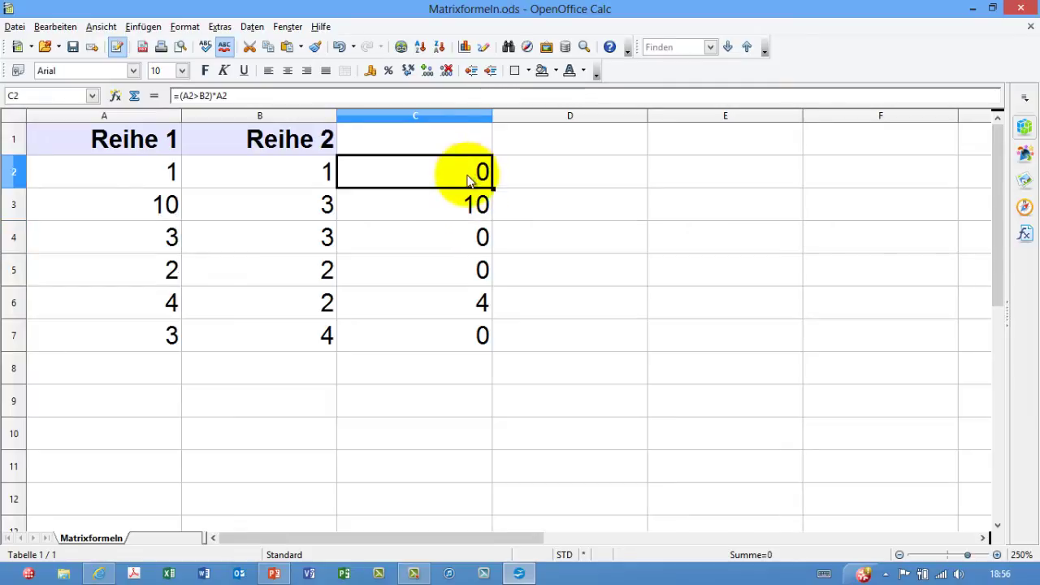
click(470, 207)
click(460, 240)
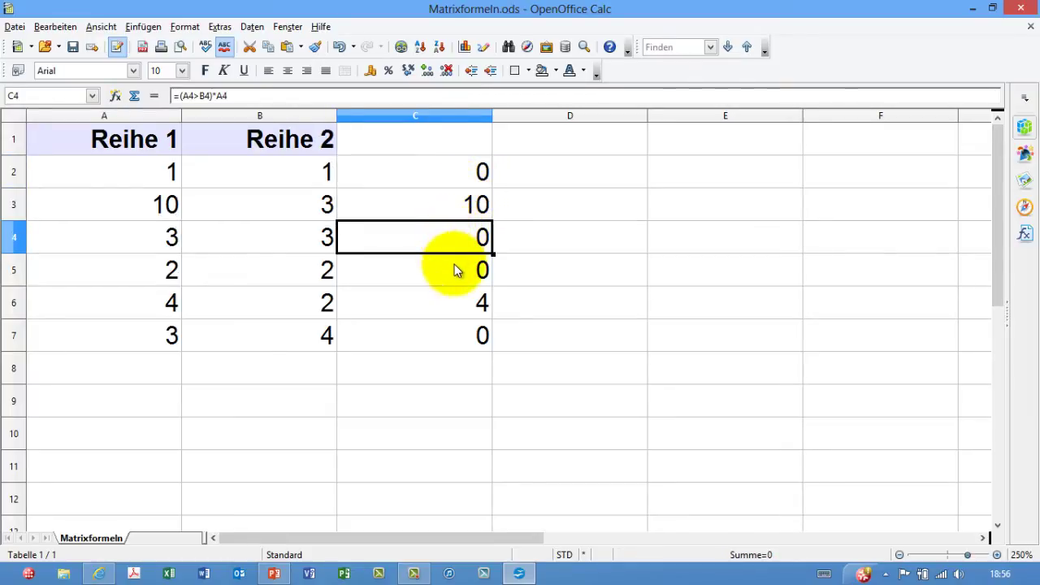
click(455, 271)
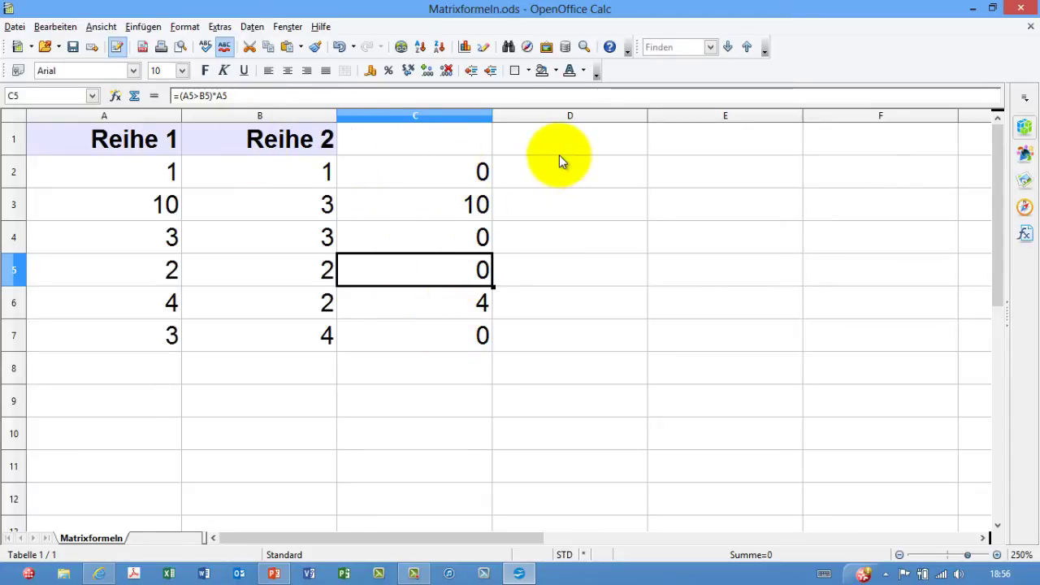
click(443, 217)
drag(443, 217, 437, 339)
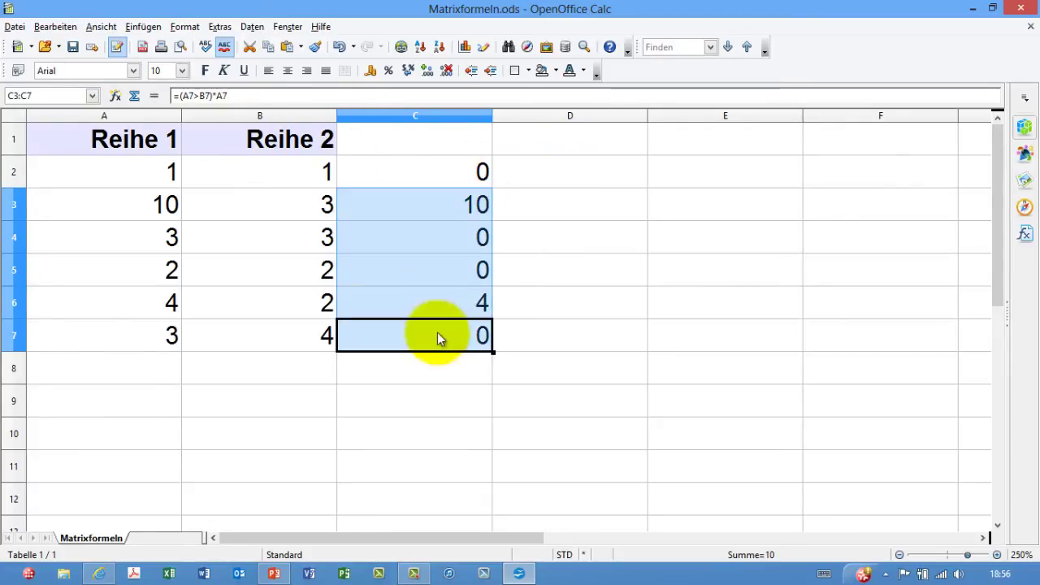
Delete the contents of the selected cells C3:C7, keeping the default content types
key(BackSpace)
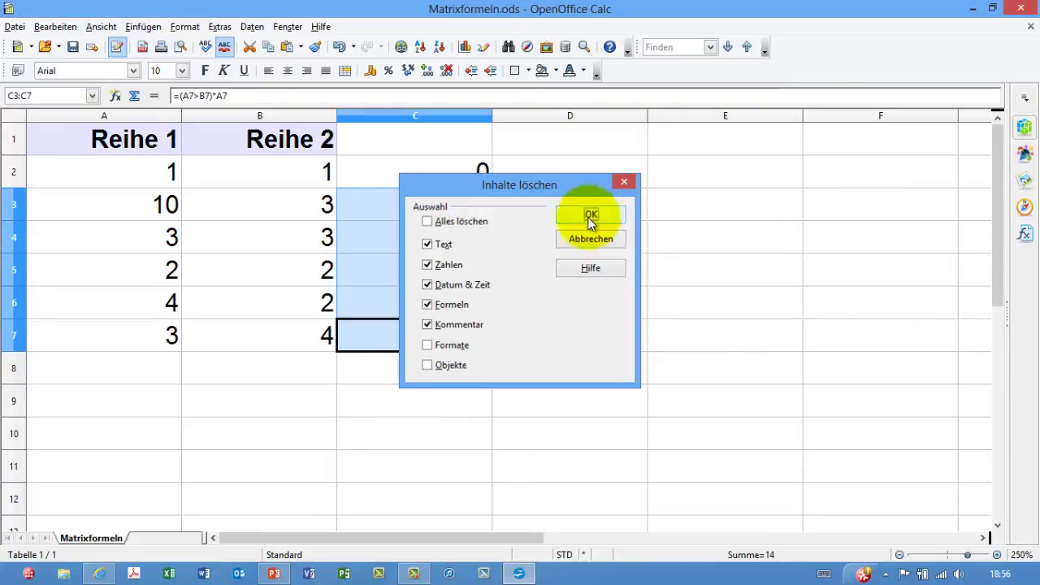
click(589, 213)
Change the formula in cell C2 to use full ranges: =(A2:A7>B2:B7)*A2:A7
click(451, 186)
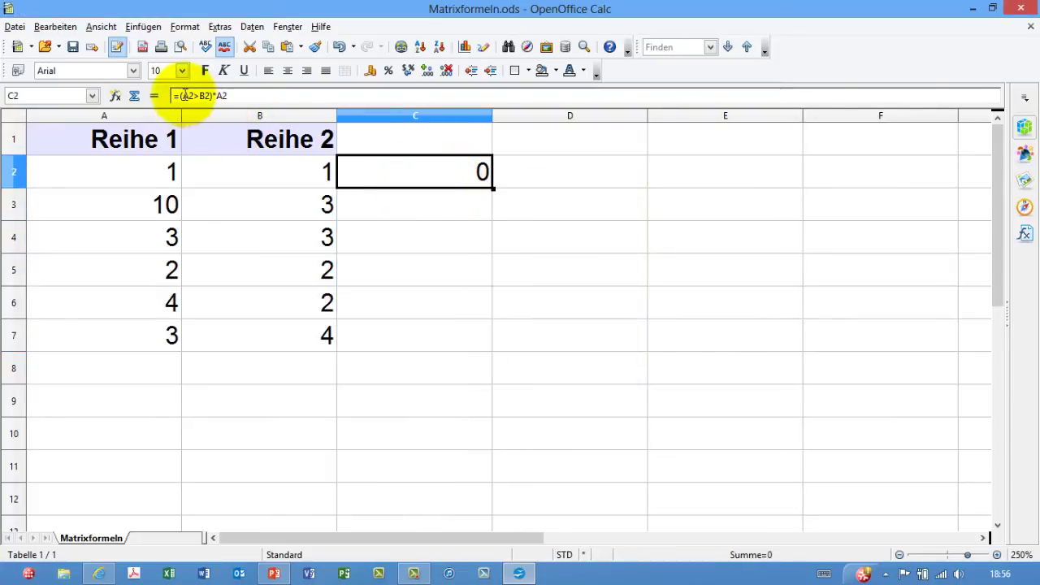
drag(180, 96, 189, 95)
mouse_move(151, 169)
mouse_down()
mouse_move(144, 327)
mouse_move(134, 167)
mouse_up()
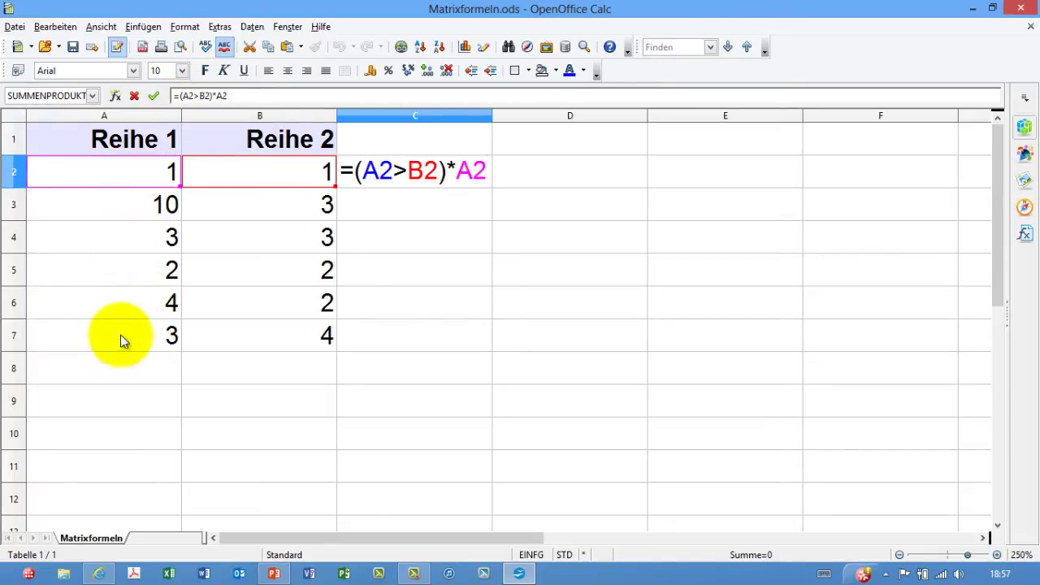
drag(120, 335, 122, 169)
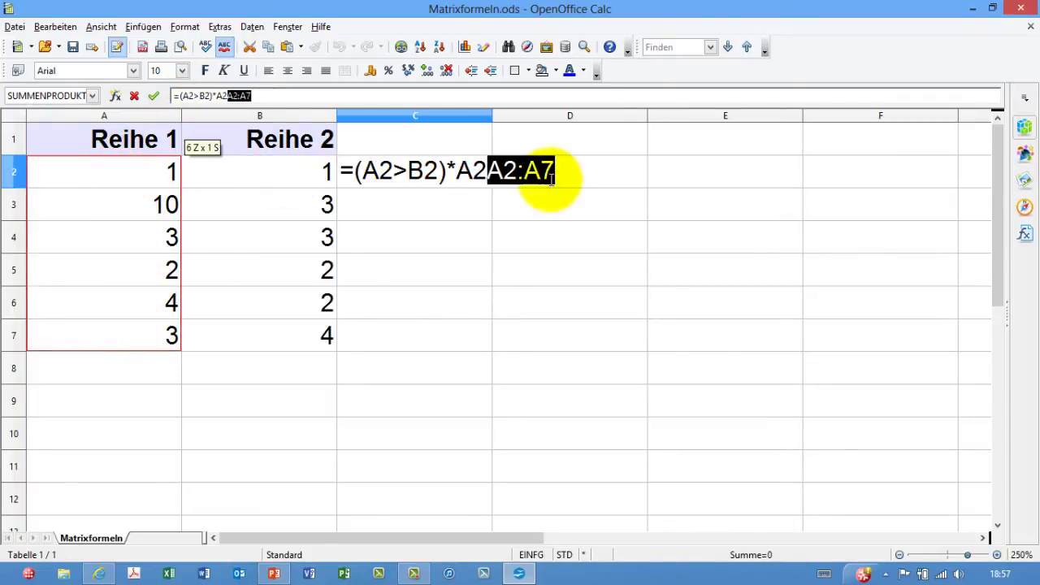
click(486, 171)
key(BackSpace)
key(BackSpace)
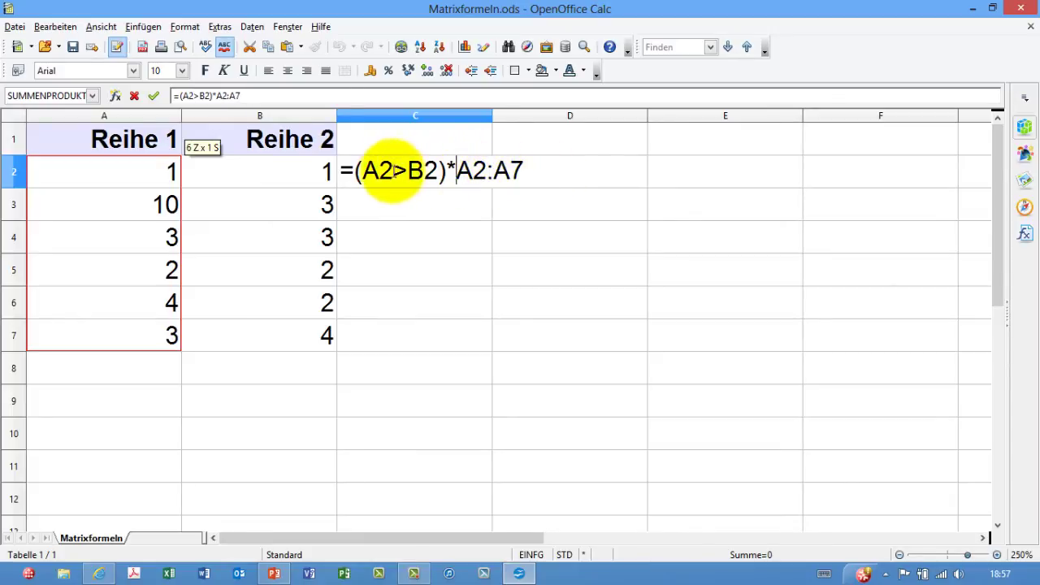
double_click(370, 170)
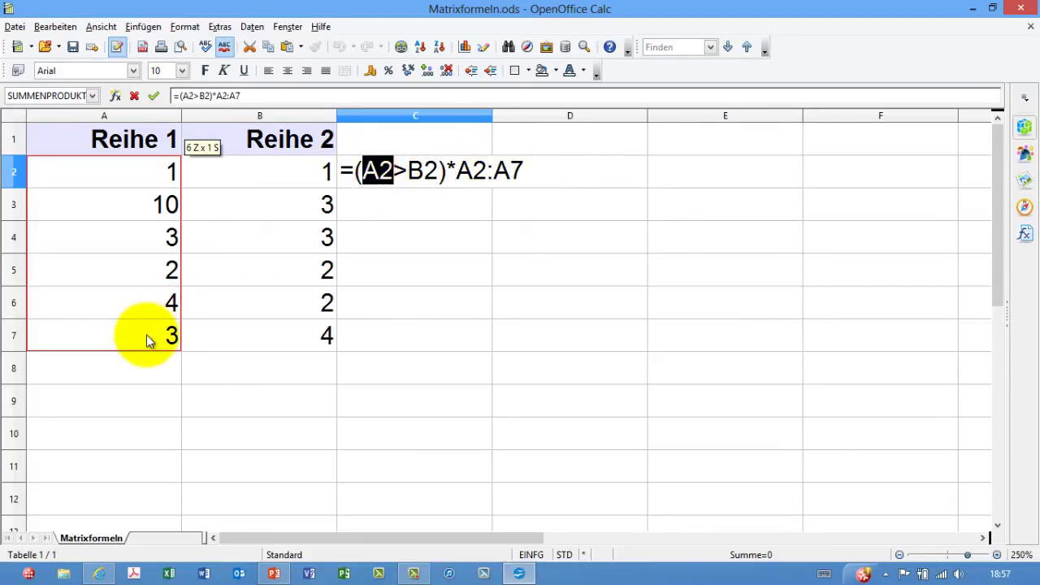
drag(144, 341, 154, 167)
double_click(460, 170)
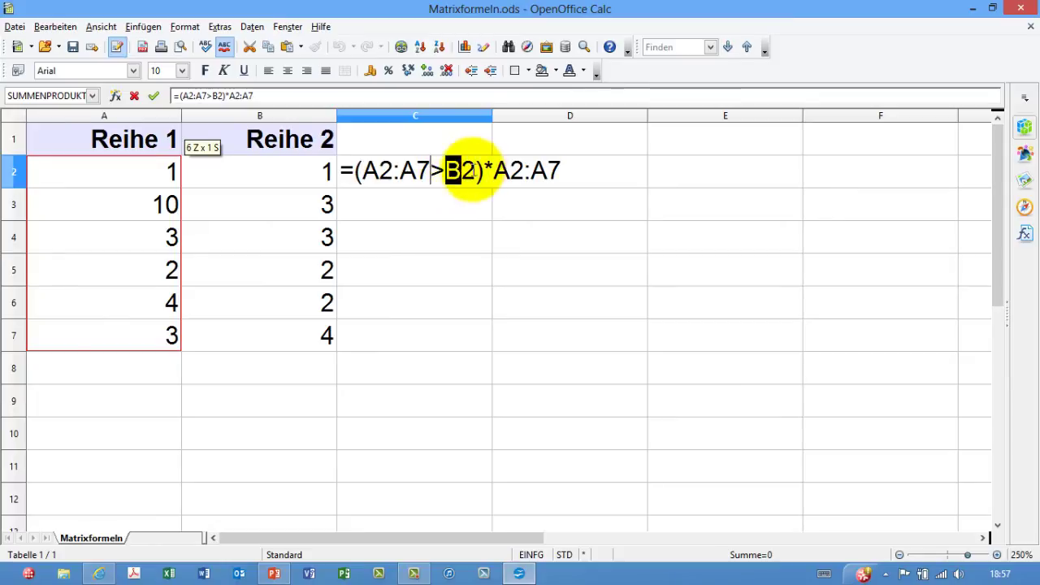
drag(287, 340, 305, 178)
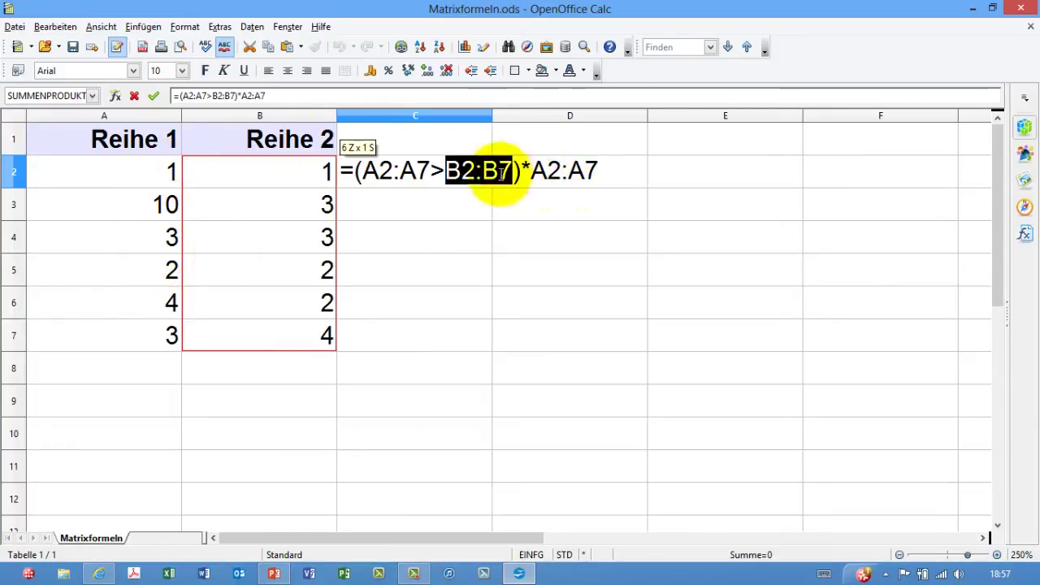
Wrap the formula in cell C2 in SUMME and enter =summe((A2:A7>B2:B7)*A2:A7) as an array formula
click(185, 96)
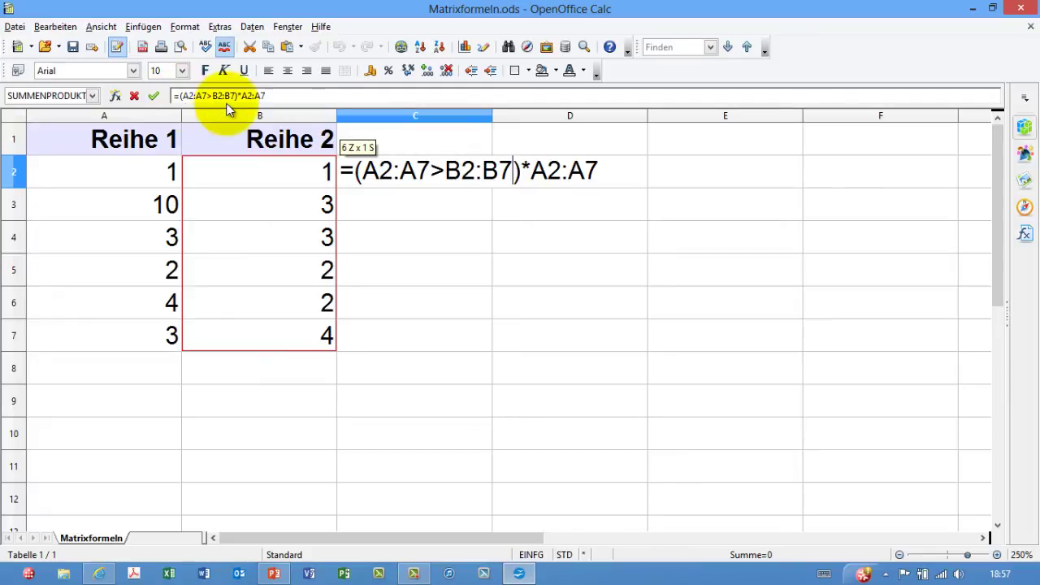
text(summe()
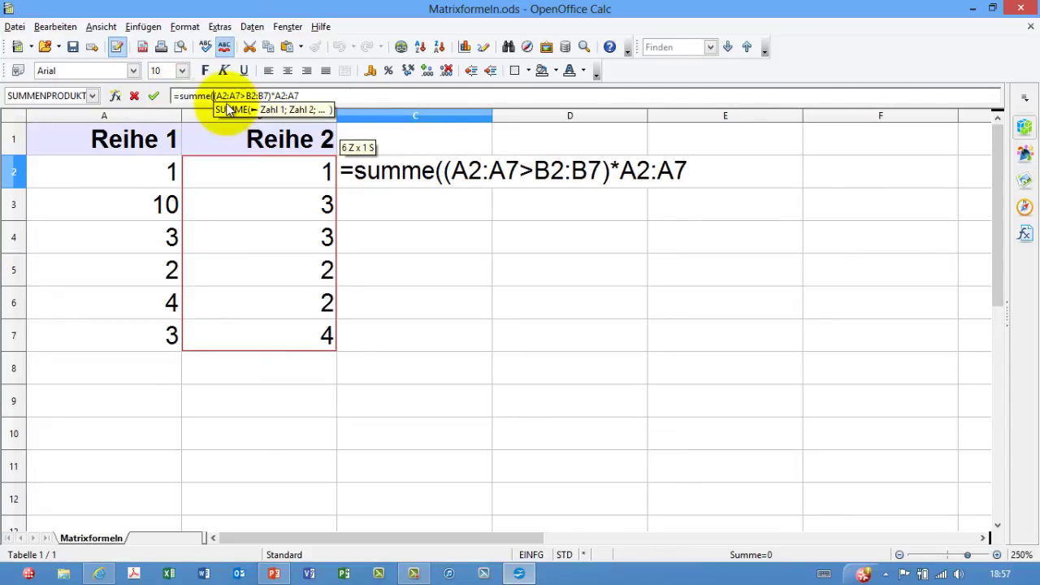
click(323, 96)
text())
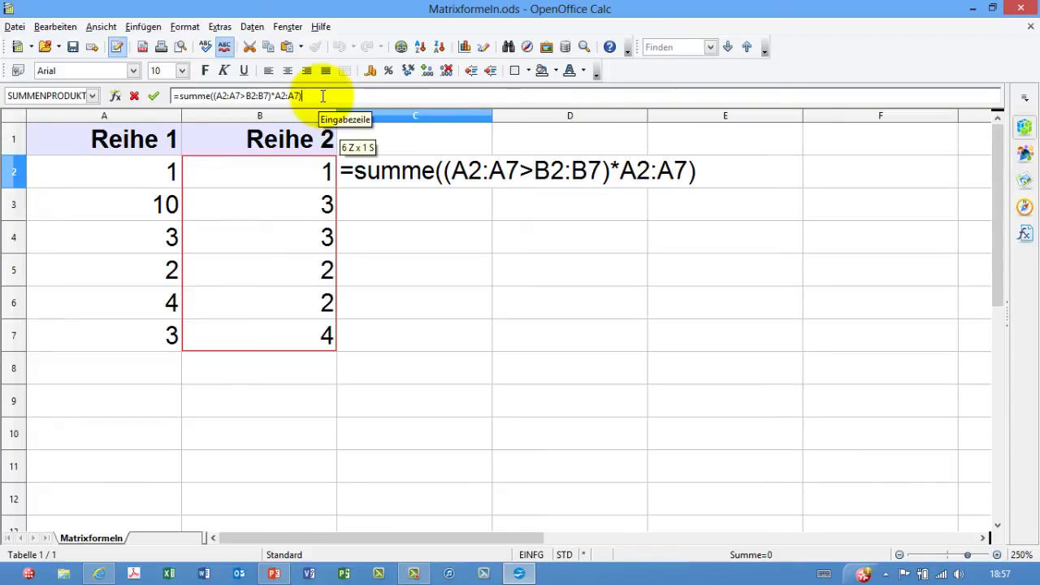
key(ctrl+shift+Return)
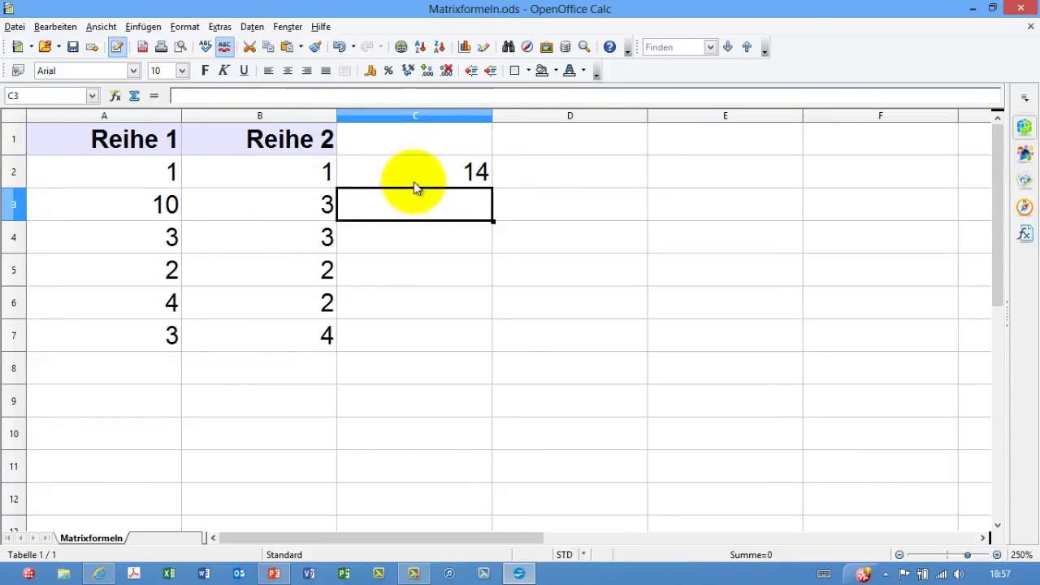
Set the value of cell A3 in Reihe 1 to 3
click(151, 207)
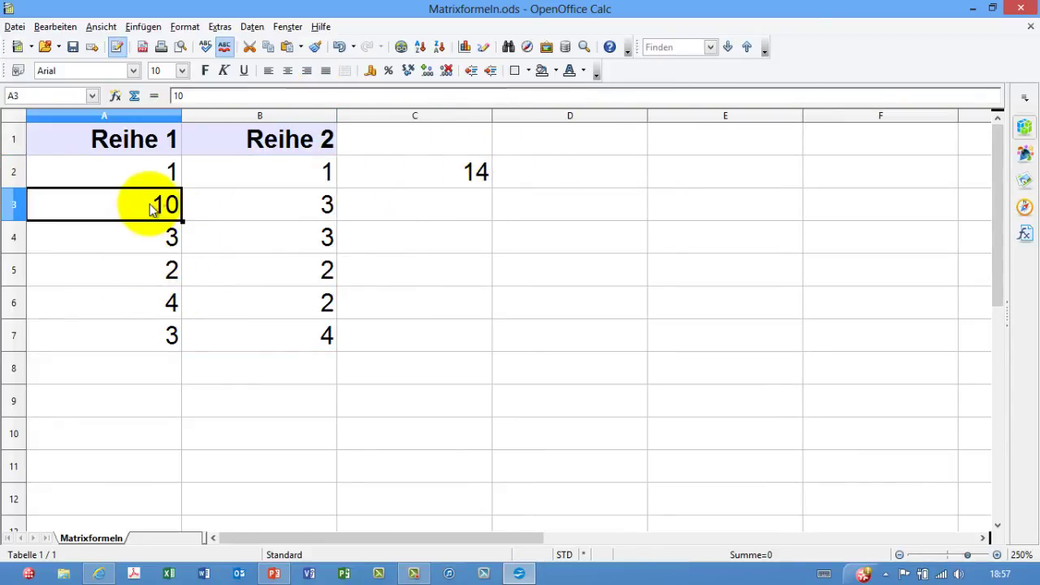
text(3)
key(Return)
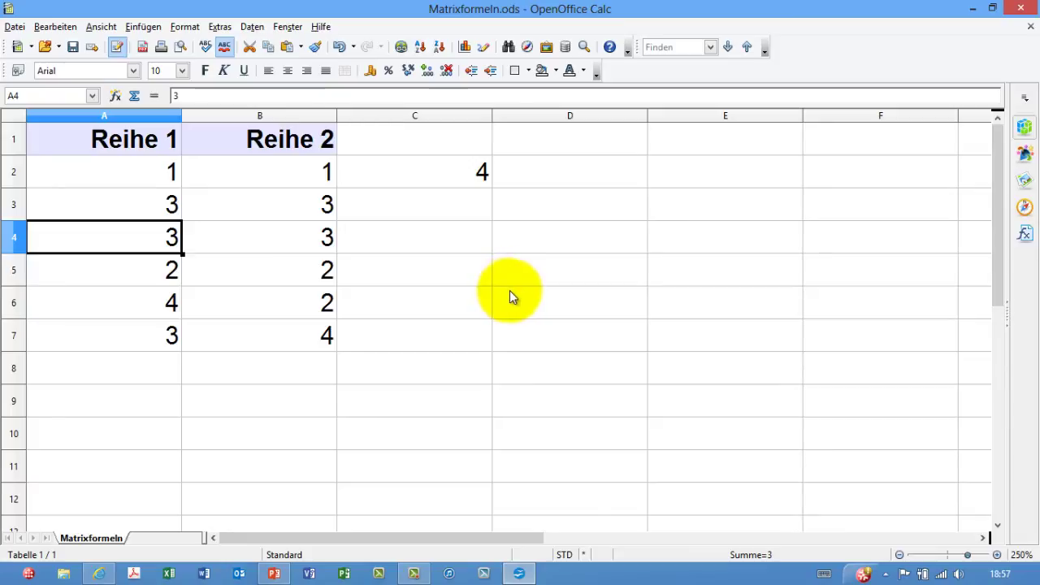
Inspect the formula structure and Matrix option of cell C2 in the Function Wizard, and close the wizard
click(414, 163)
click(114, 98)
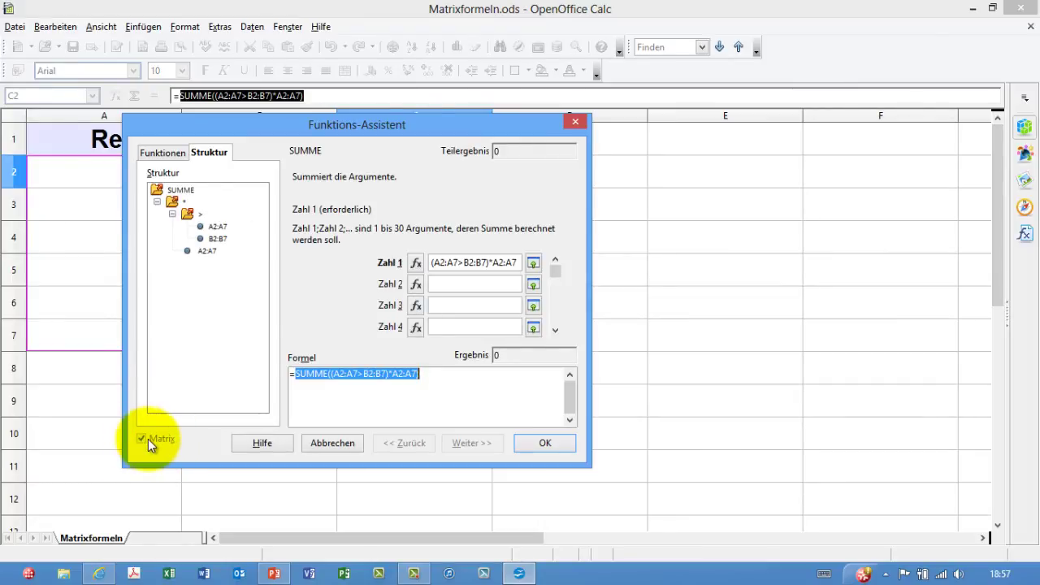
click(568, 450)
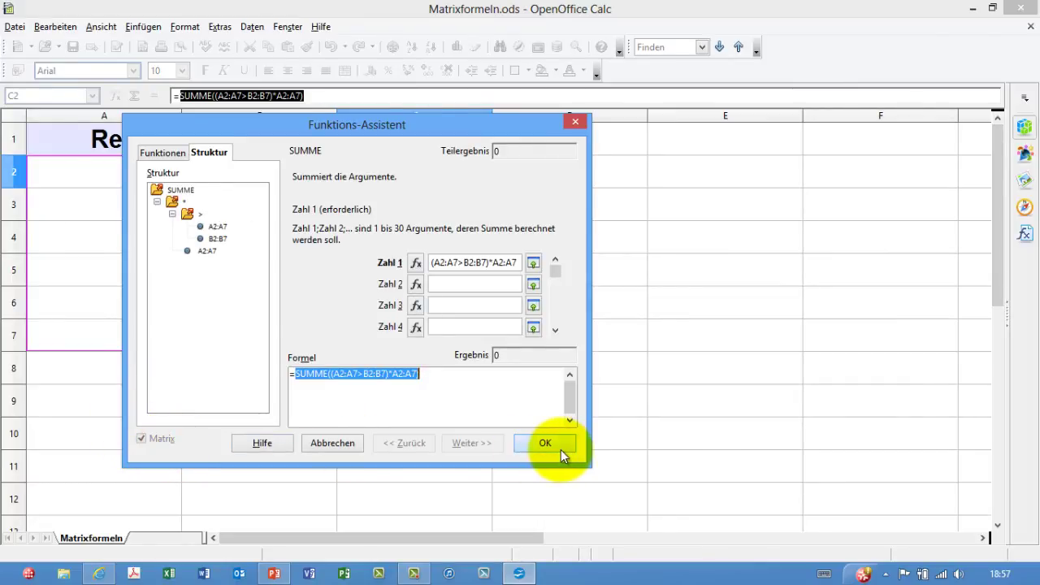
Start a SUMME formula in cell D3 using the Function Wizard and show its structure
click(558, 203)
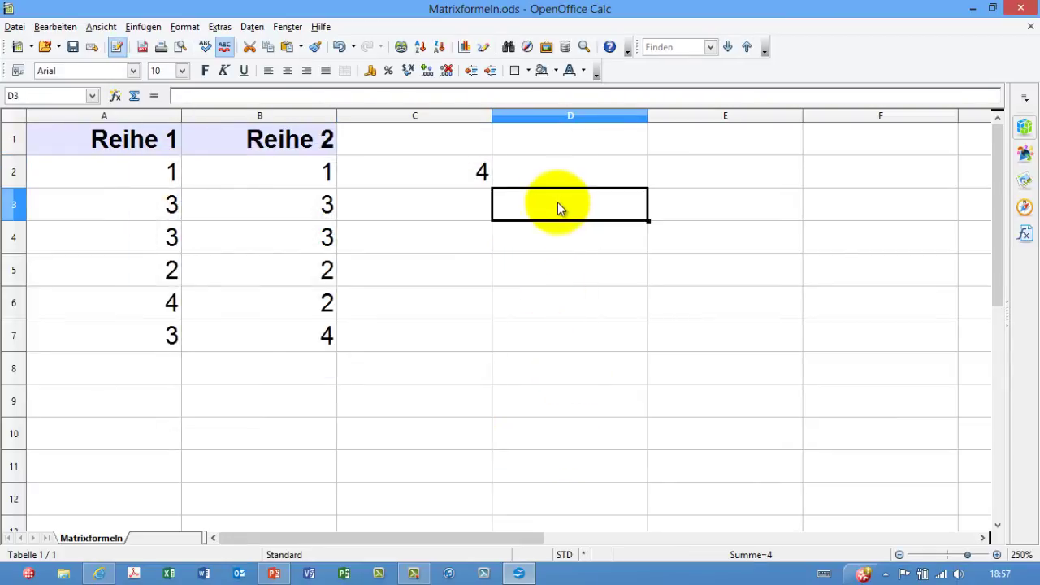
text(=s)
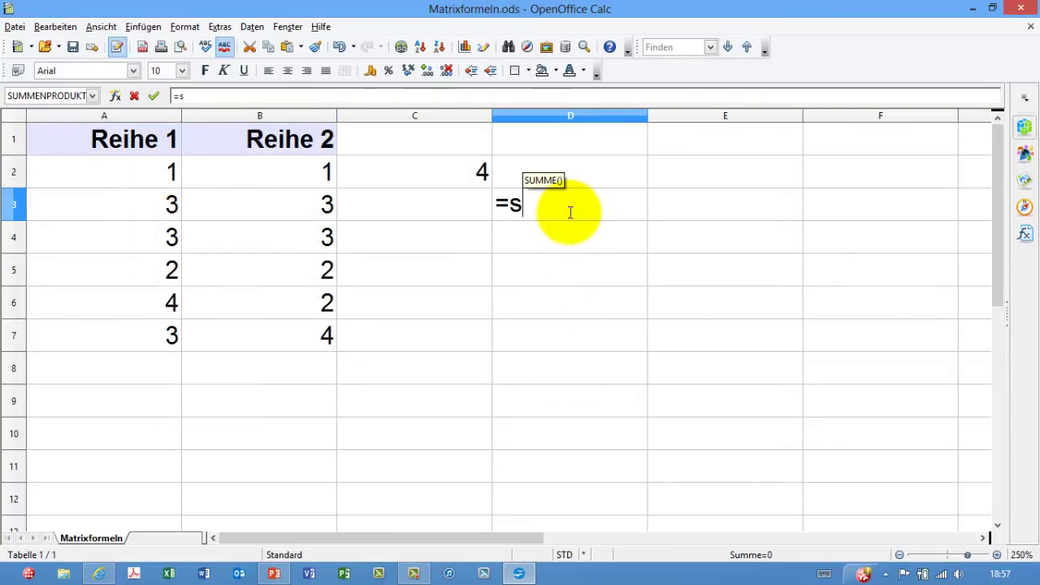
key(BackSpace)
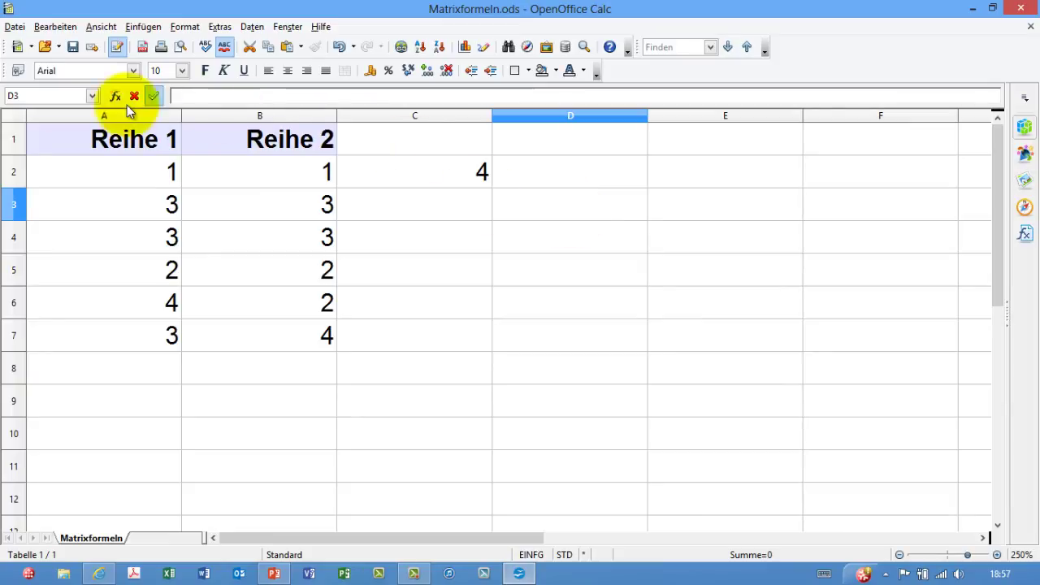
click(114, 98)
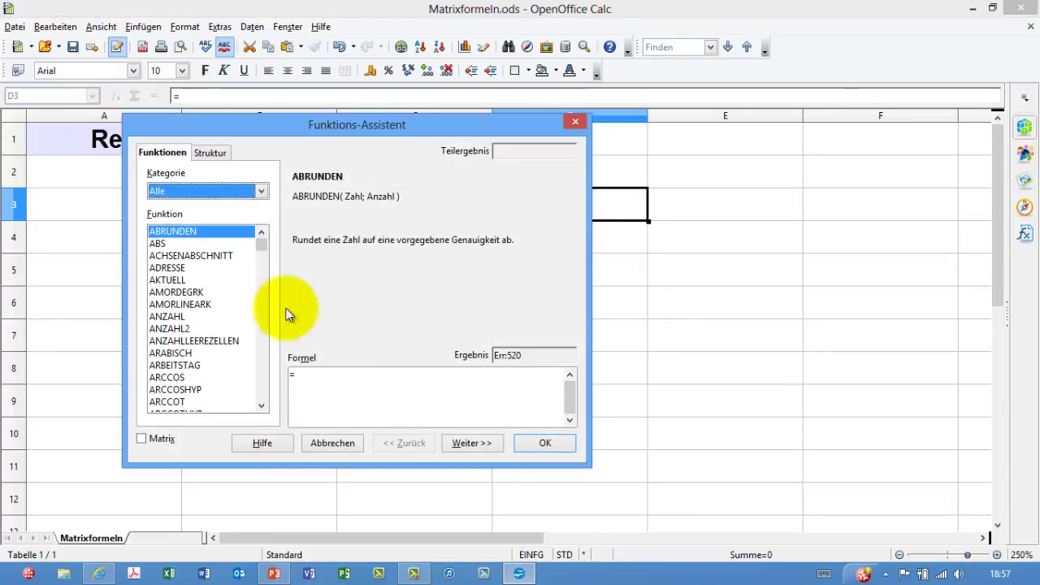
click(311, 385)
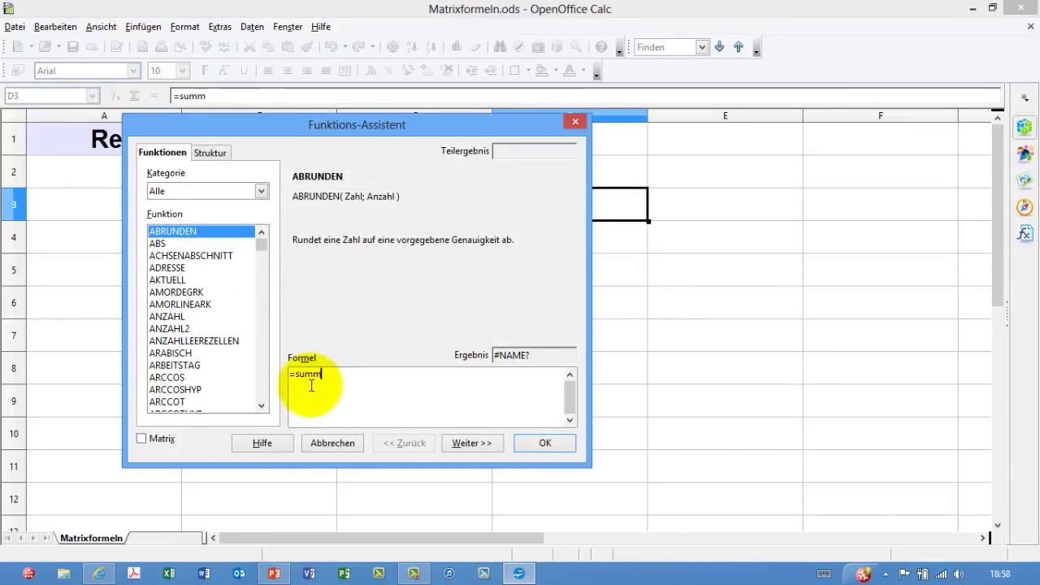
text(summe()
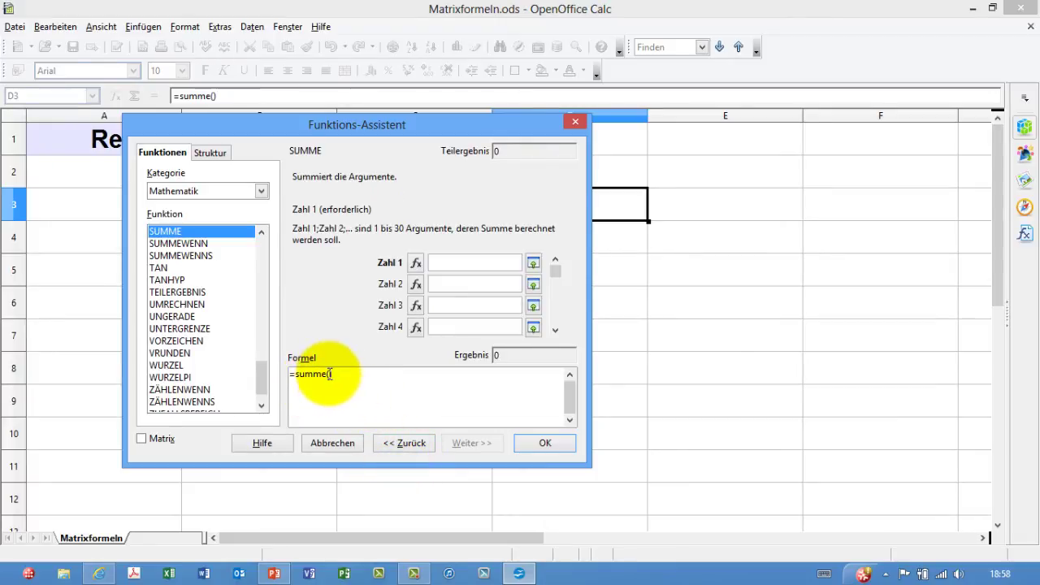
click(211, 153)
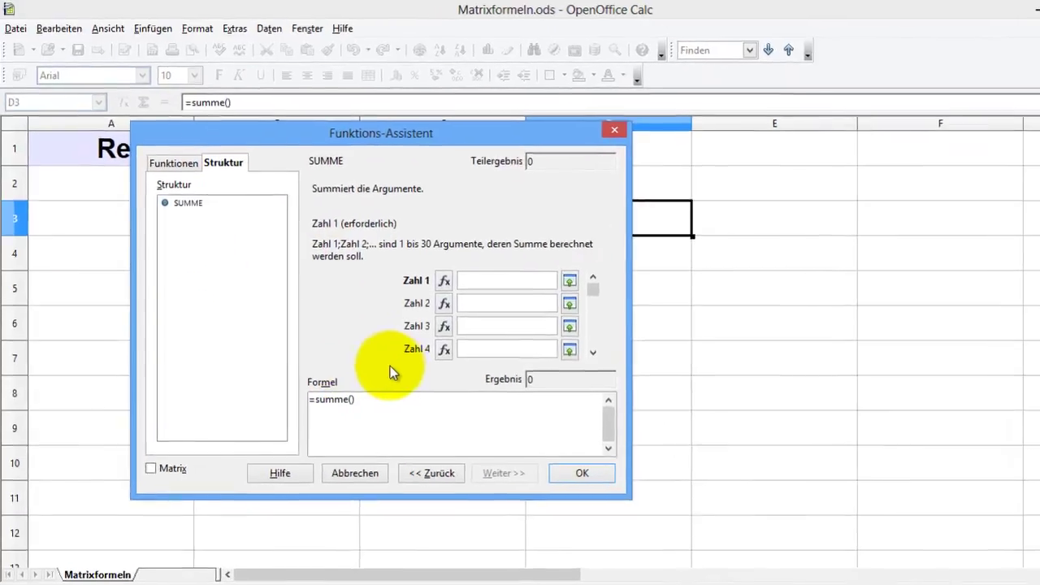
Set the SUMME argument Zahl 1 to A2:A7*B2:B7, picking both ranges from the sheet
click(477, 283)
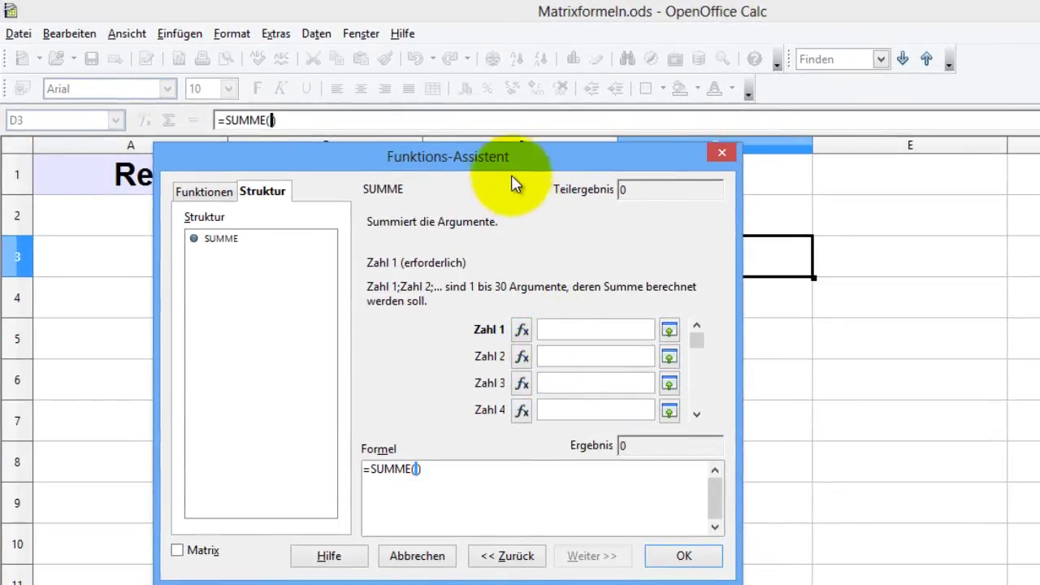
drag(512, 184, 855, 186)
drag(154, 225, 162, 435)
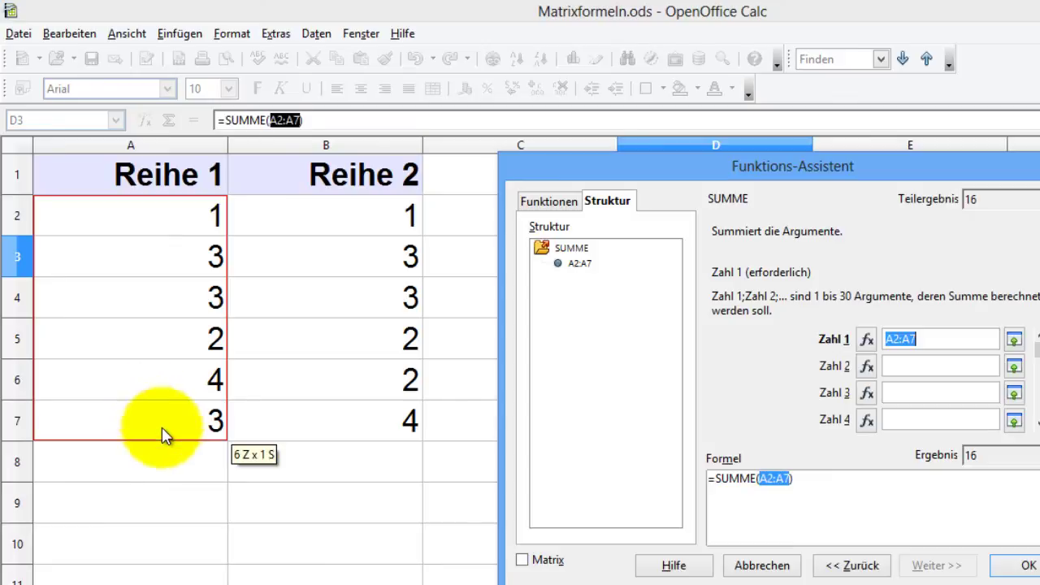
click(785, 478)
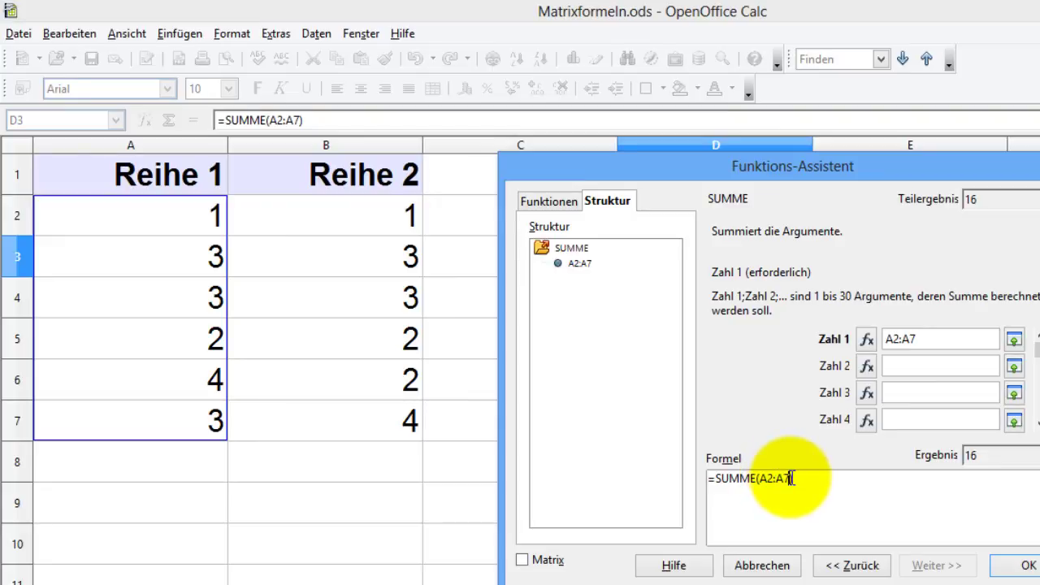
text(+)
click(955, 338)
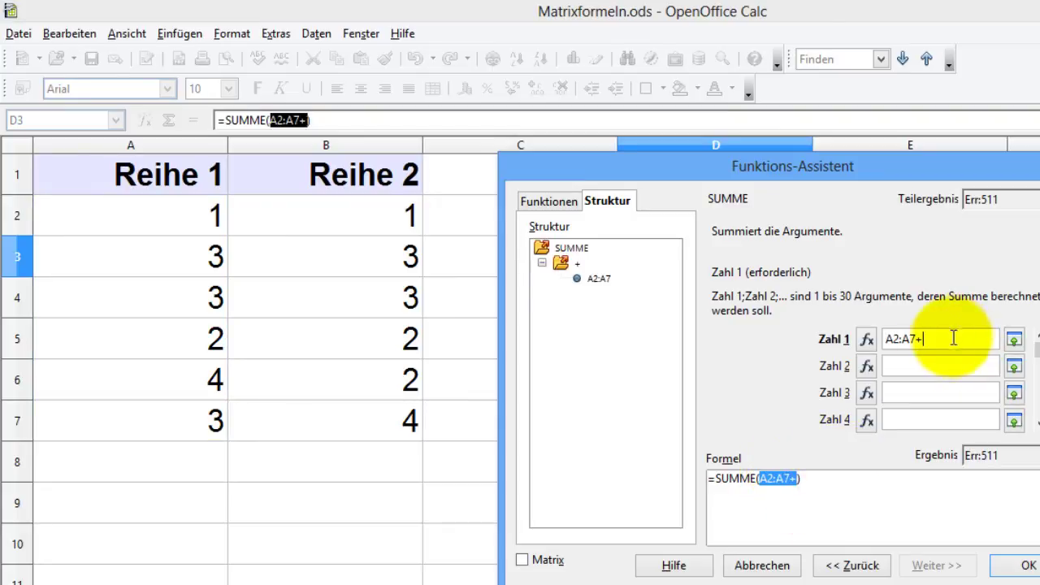
key(BackSpace)
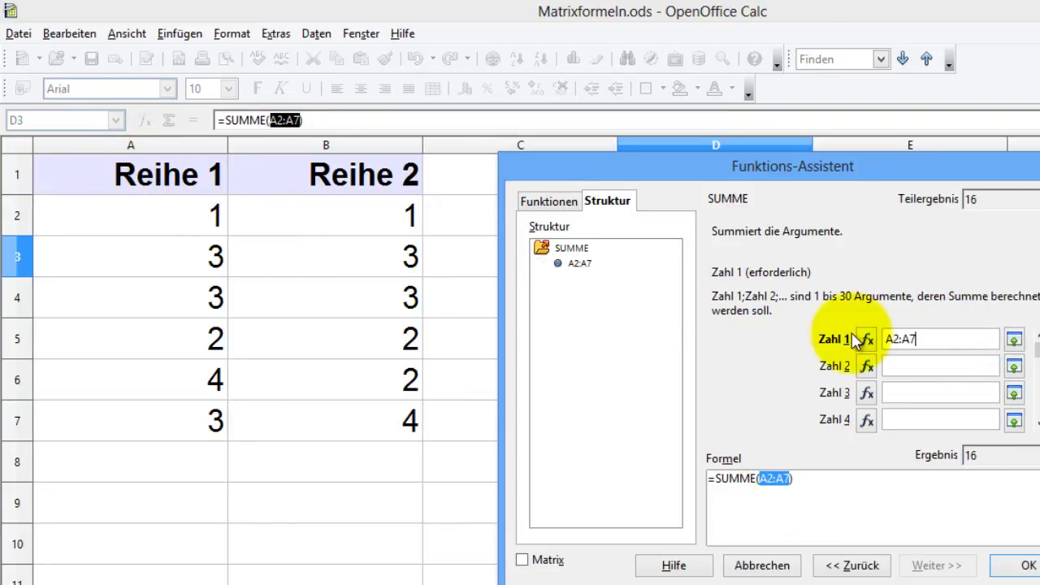
text(*)
drag(383, 223, 362, 434)
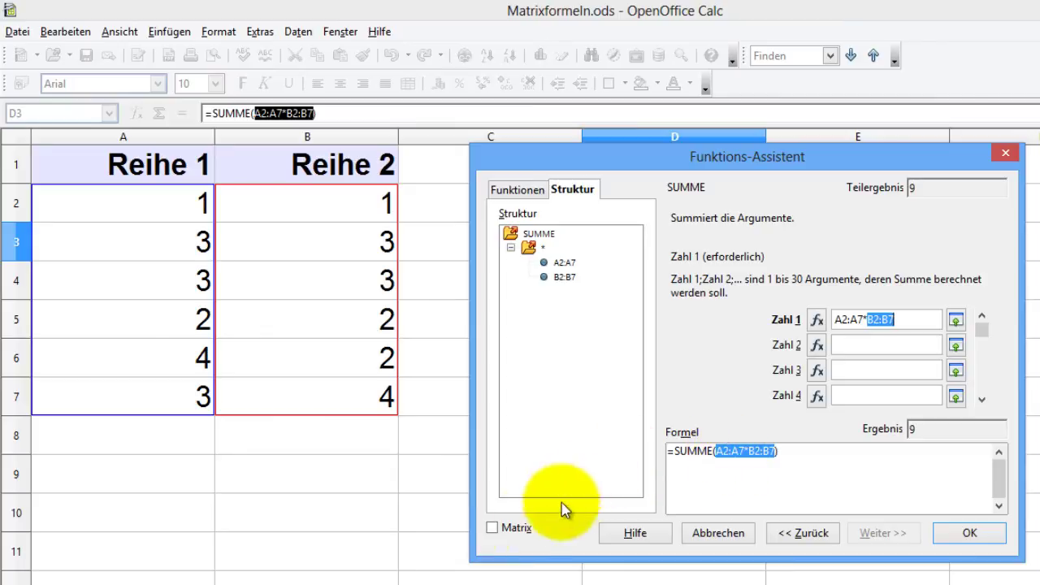
Enable the Matrix option, apply the SUMME formula to cell D3, and reselect D3 to check its array formula
click(492, 529)
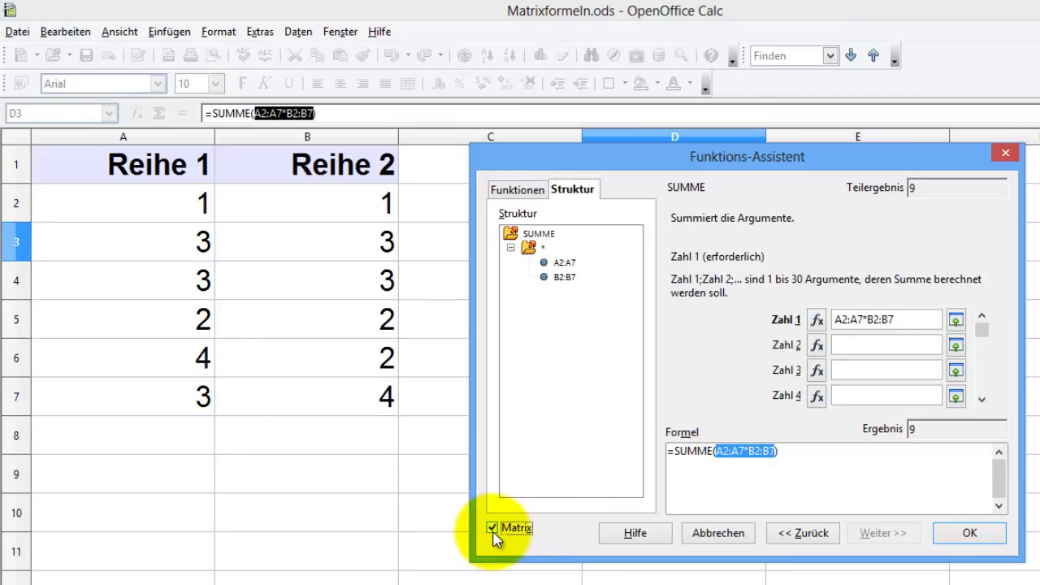
click(967, 533)
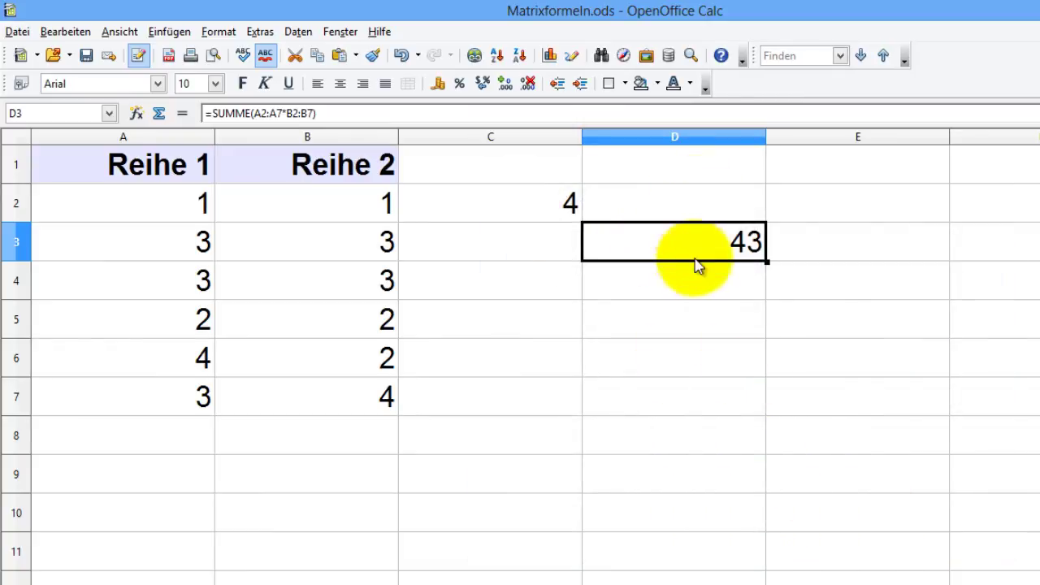
click(652, 287)
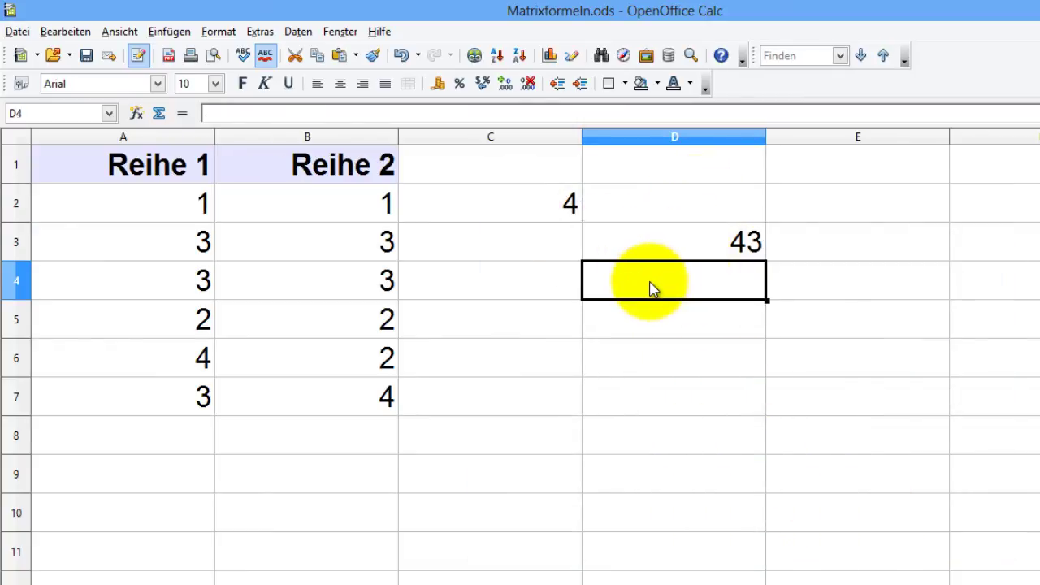
click(655, 241)
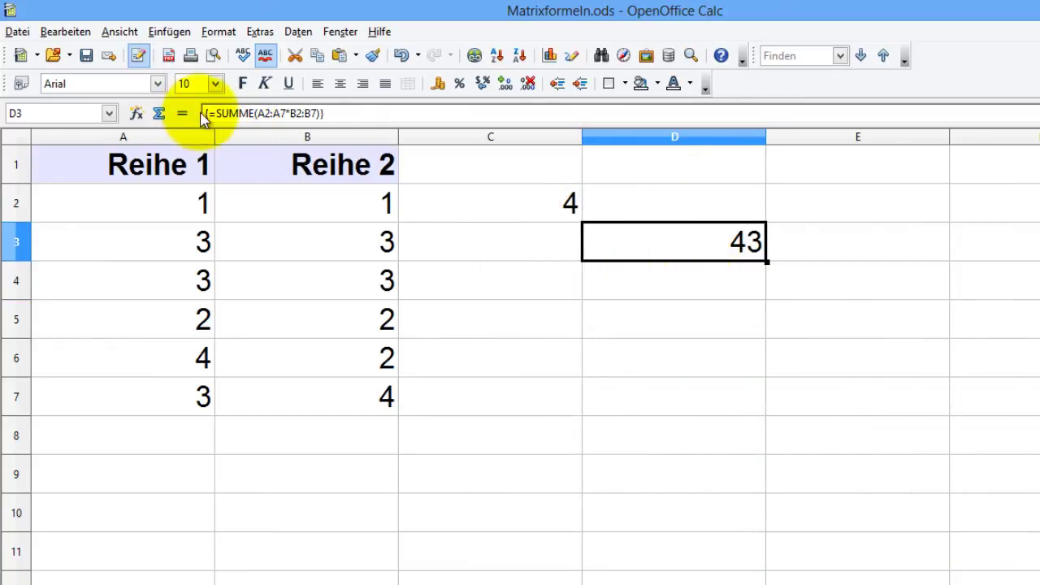